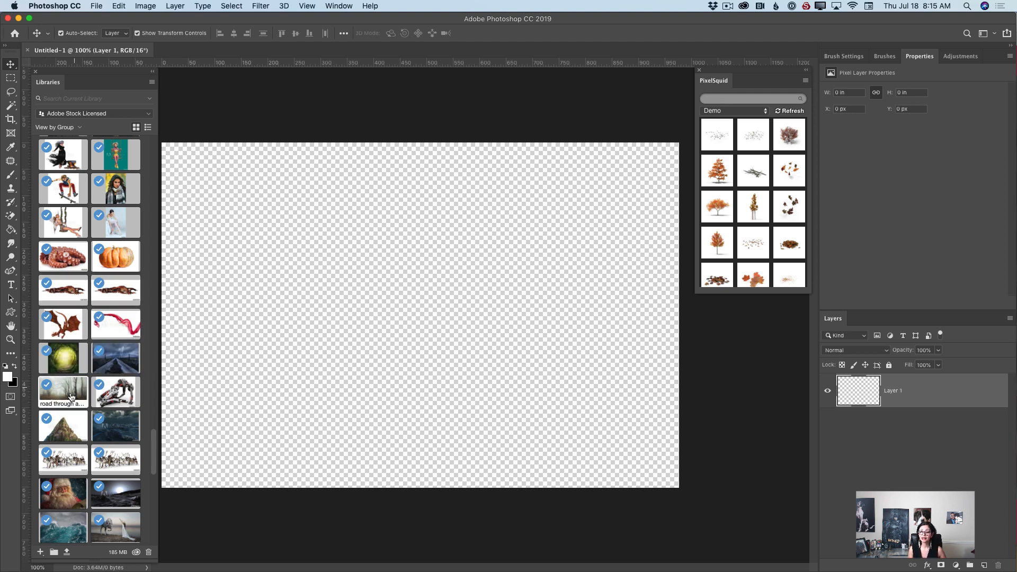
Open the licensed Adobe Stock photo of a road through an autumn forest as a separate document
{"action": "double_click", "coordinate": [71, 395]}
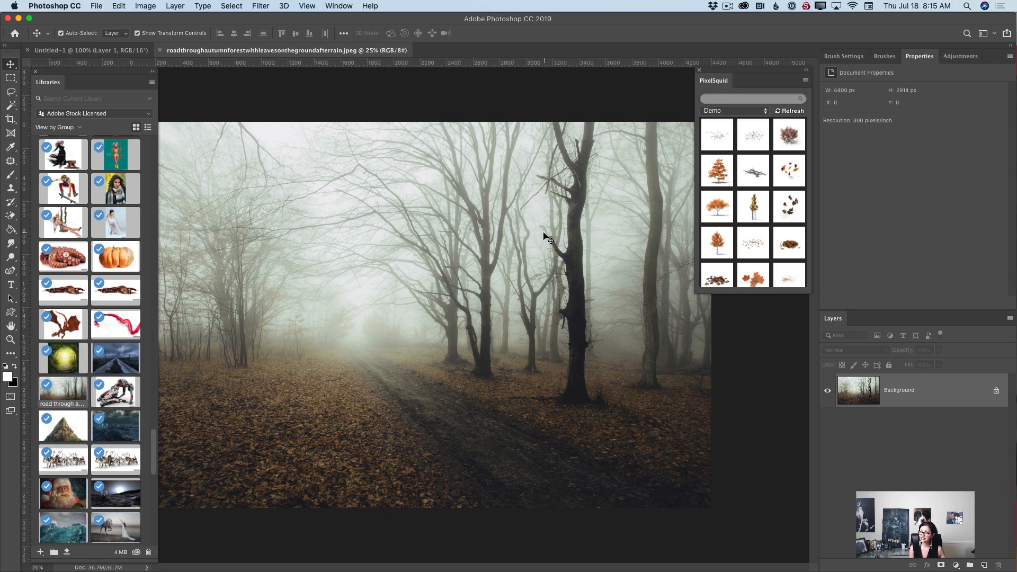
{"action": "left_click", "coordinate": [10, 339]}
{"action": "left_click_drag", "start_coordinate": [474, 344], "coordinate": [443, 348]}
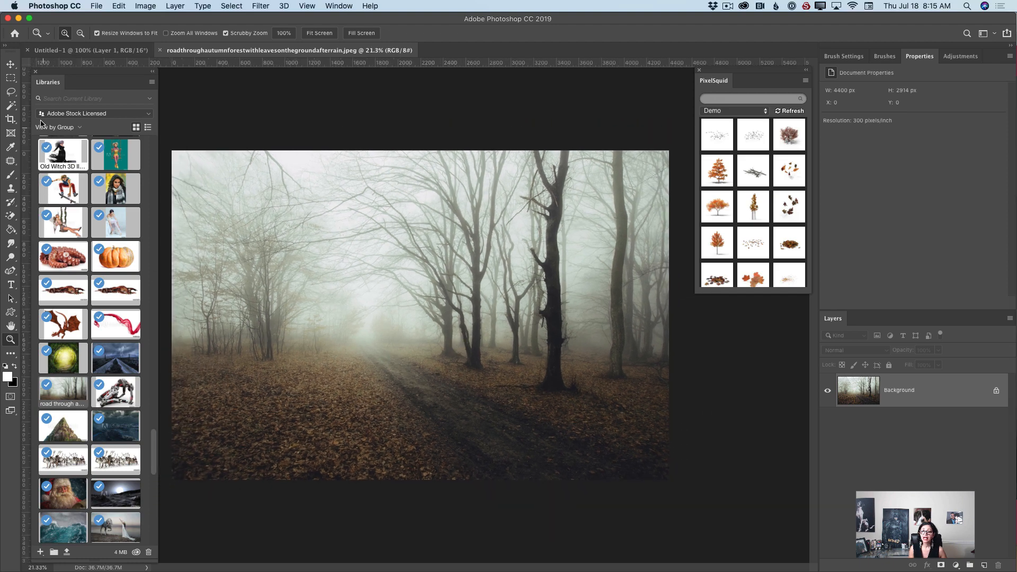
{"action": "left_click", "coordinate": [11, 65]}
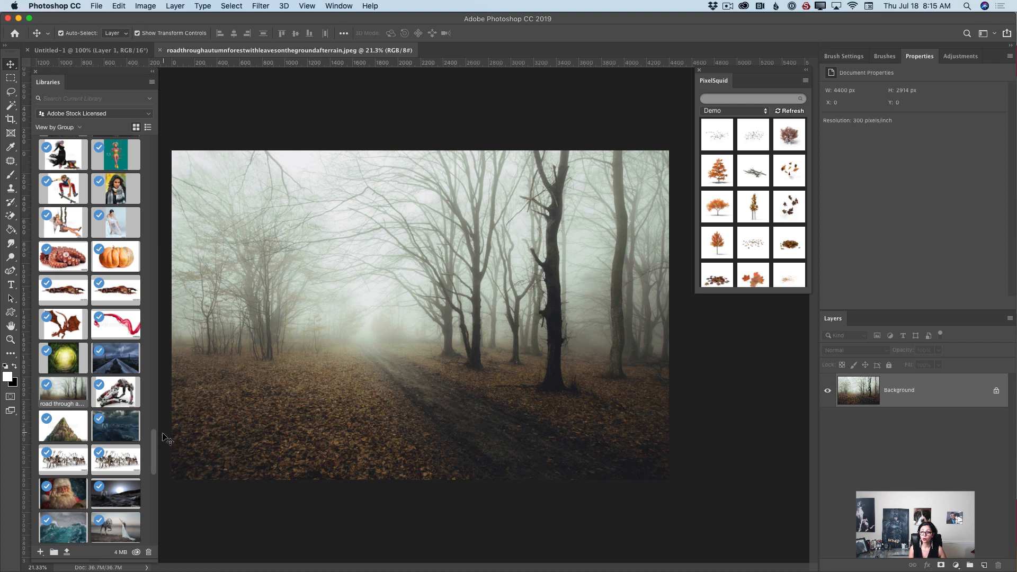
Place the Red Dragon On White stock image over the forest photo, scaled to about 60% and centred horizontally in its lower part
{"action": "mouse_move", "coordinate": [155, 443]}
{"action": "left_mouse_down"}
{"action": "mouse_move", "coordinate": [155, 385]}
{"action": "mouse_move", "coordinate": [156, 459]}
{"action": "left_mouse_up"}
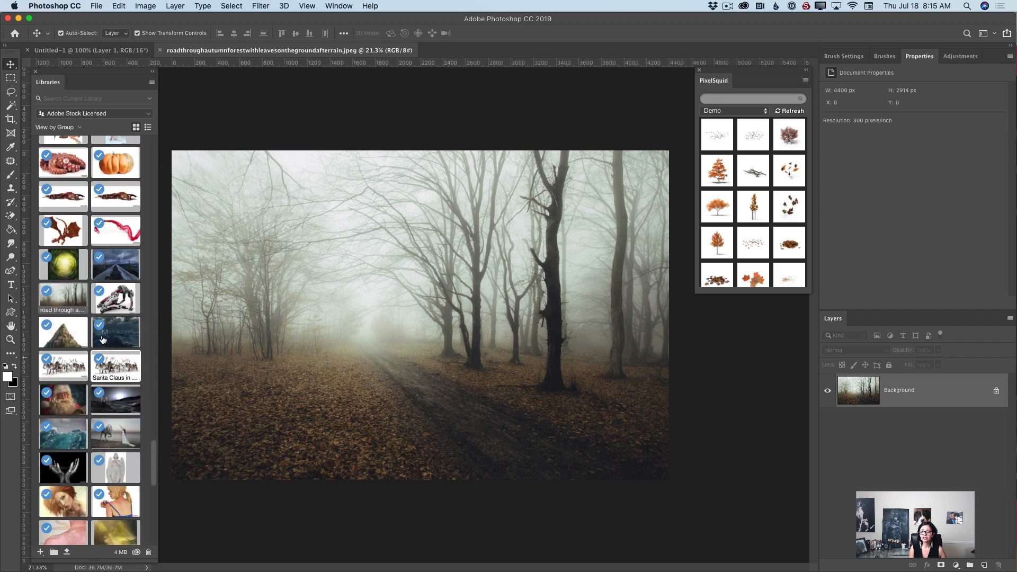
{"action": "left_click_drag", "start_coordinate": [61, 197], "coordinate": [405, 380]}
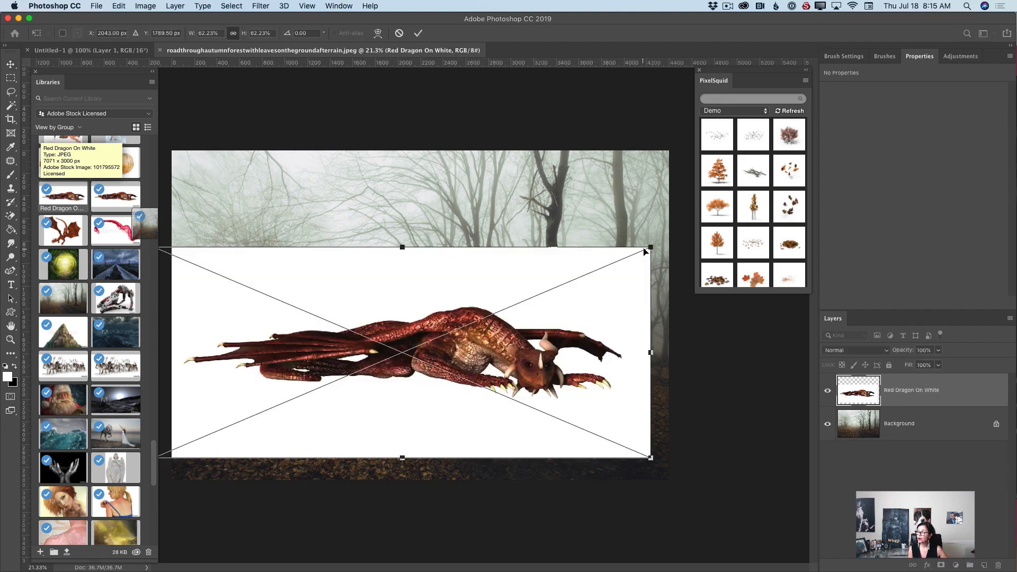
{"action": "left_click_drag", "start_coordinate": [650, 247], "coordinate": [631, 256]}
{"action": "left_click_drag", "start_coordinate": [567, 283], "coordinate": [595, 289]}
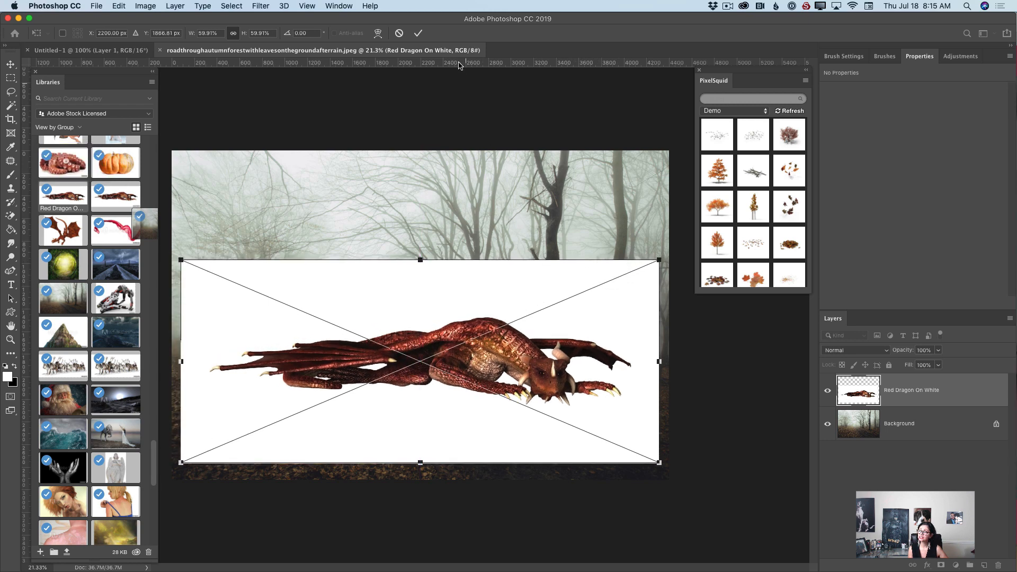
{"action": "left_click", "coordinate": [421, 34]}
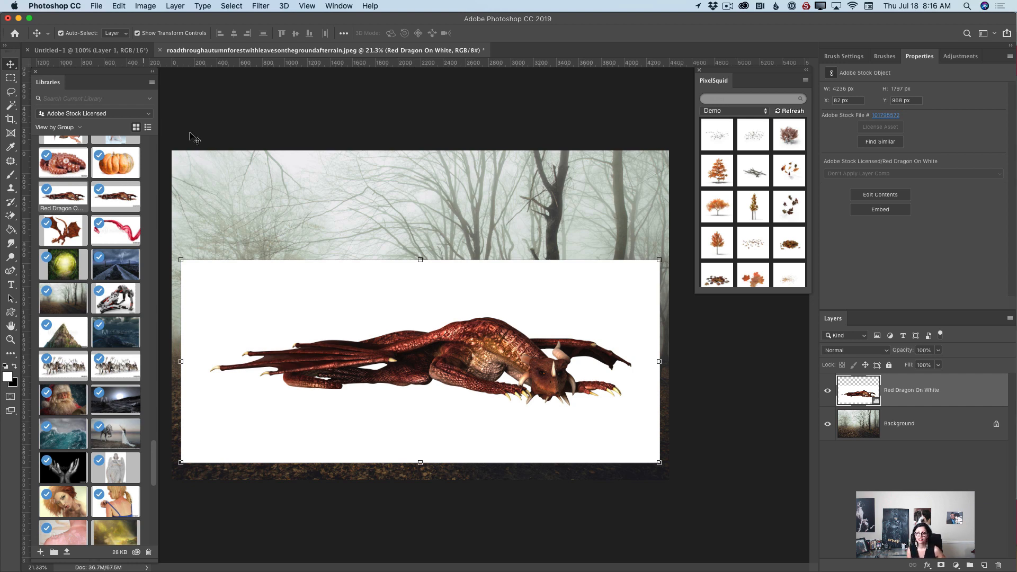
Rasterize the Red Dragon On White layer and remove the white backdrop around the dragon with the Magic Eraser
{"action": "scroll", "coordinate": [37, 220], "scroll_direction": "up", "scroll_amount": 15}
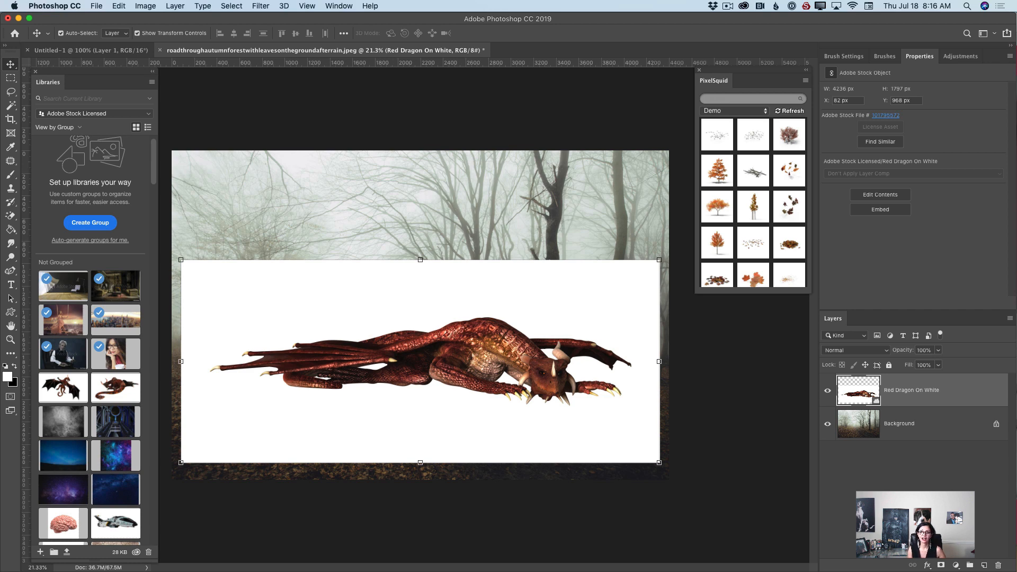
{"action": "scroll", "coordinate": [90, 240], "scroll_direction": "down", "scroll_amount": 12}
{"action": "left_click", "coordinate": [10, 216]}
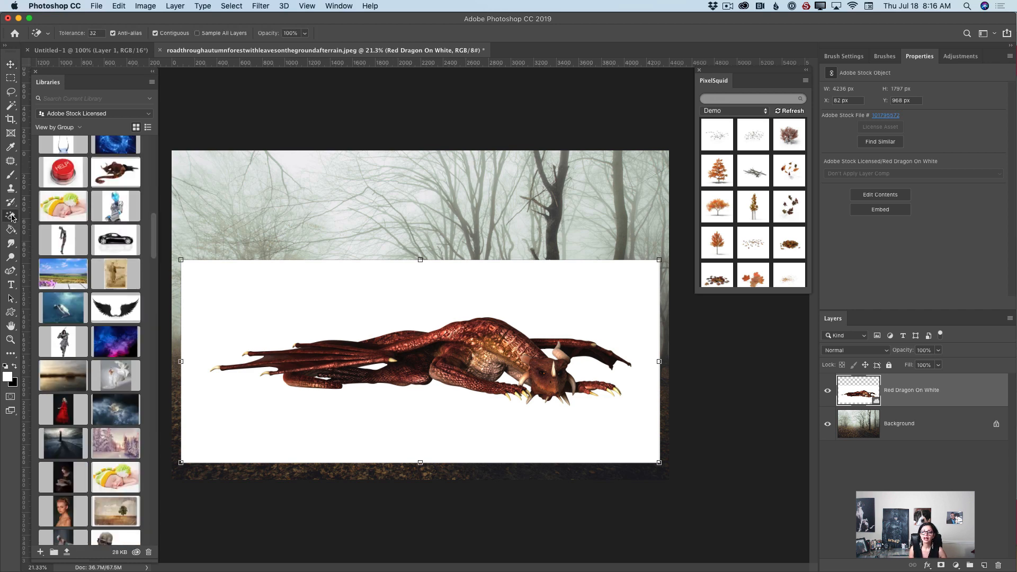
{"action": "left_click", "coordinate": [53, 234]}
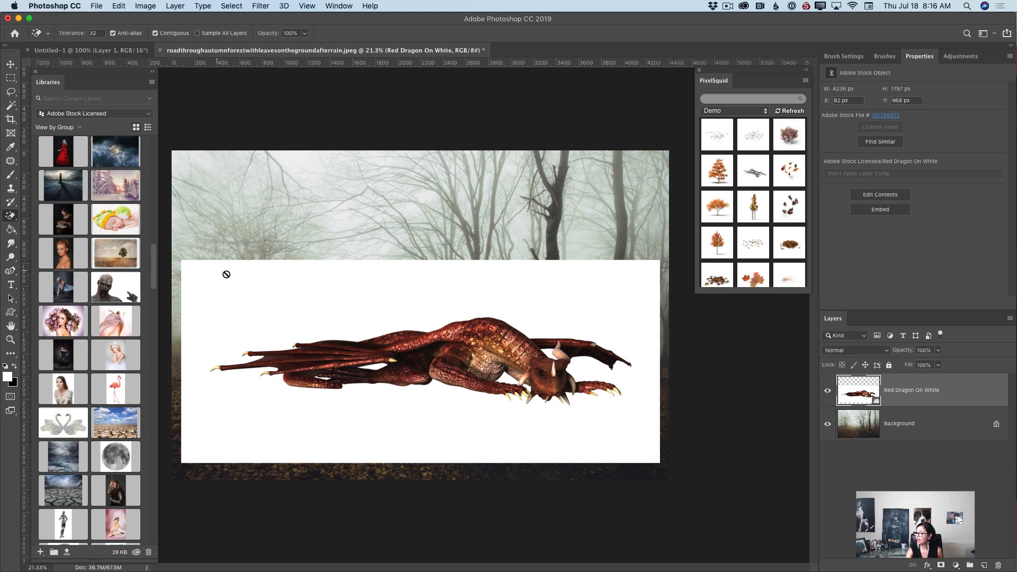
{"action": "right_click", "coordinate": [907, 398]}
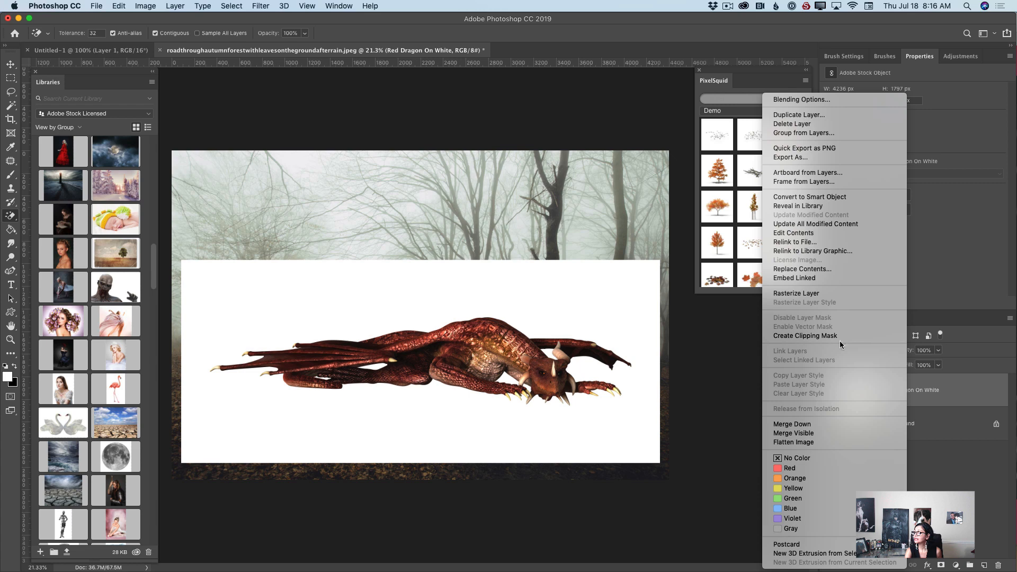
{"action": "left_click", "coordinate": [796, 294]}
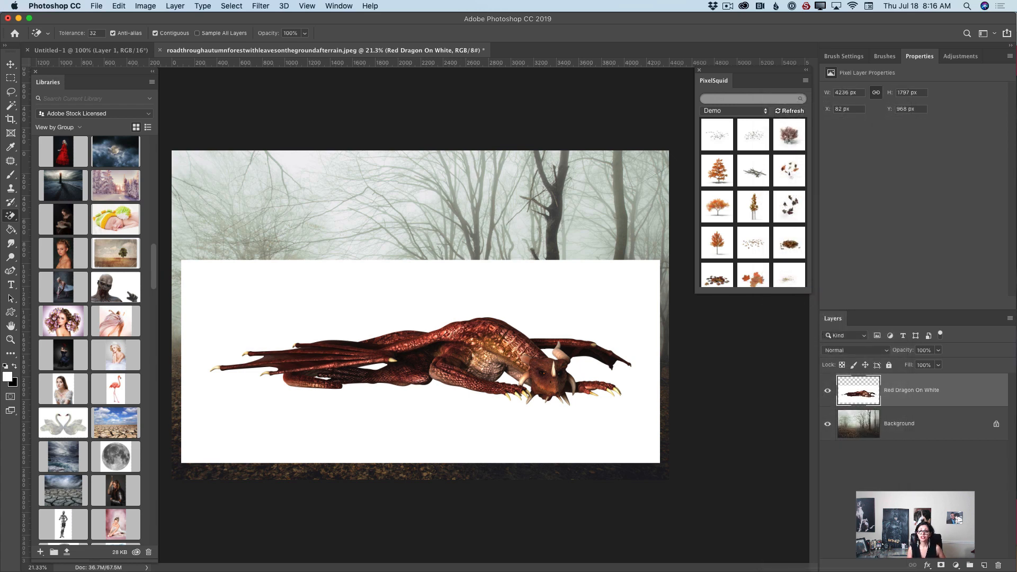
{"action": "left_click", "coordinate": [332, 297]}
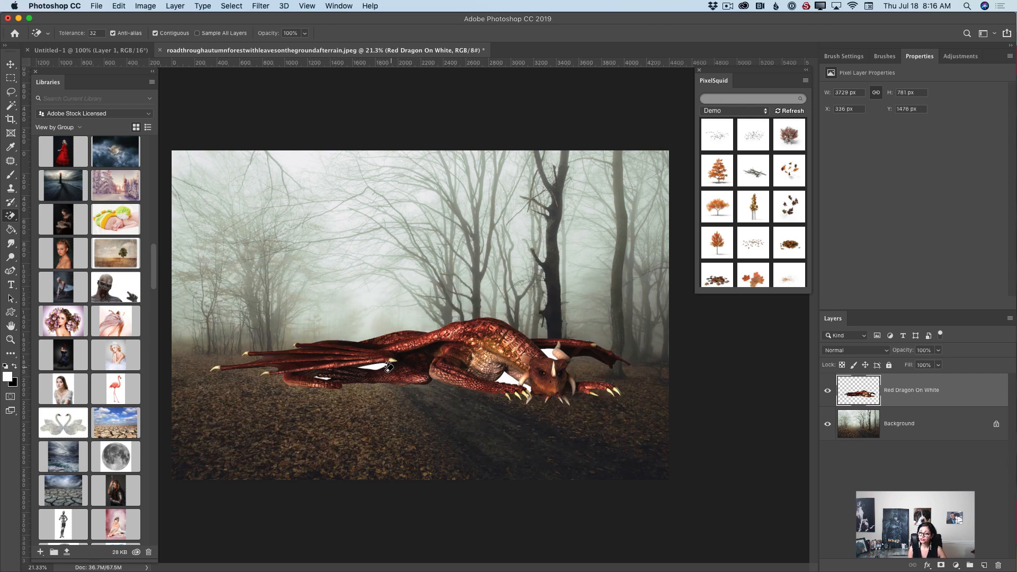
Erase the enclosed white patch below the dragon's wing claw, between the wing and the hind leg
{"action": "scroll", "coordinate": [62, 339], "scroll_direction": "down", "scroll_amount": 10}
{"action": "key", "text": "z"}
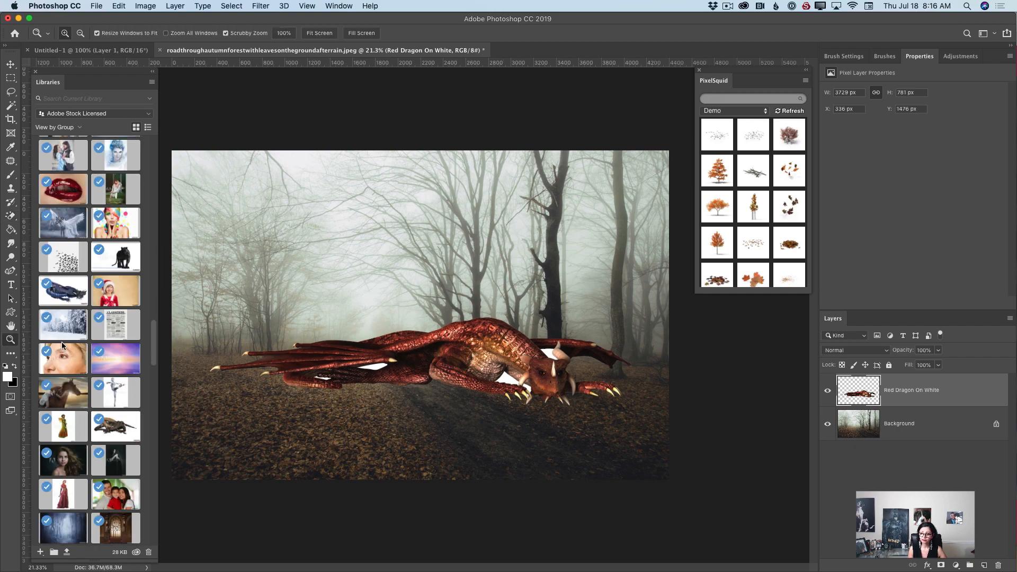
{"action": "scroll", "coordinate": [61, 346], "scroll_direction": "down", "scroll_amount": 5}
{"action": "left_click_drag", "start_coordinate": [381, 369], "coordinate": [464, 376]}
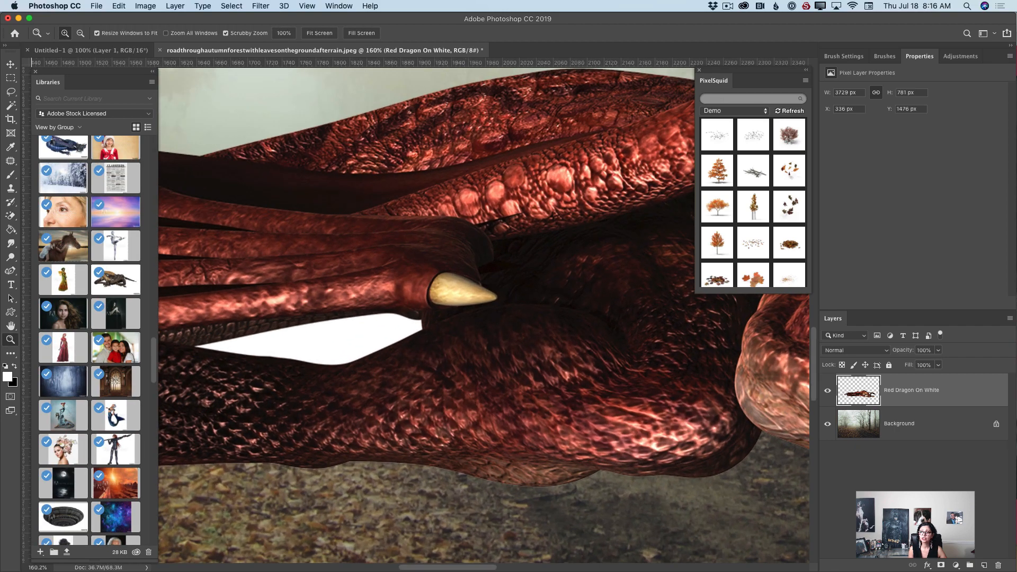
{"action": "left_click", "coordinate": [11, 216]}
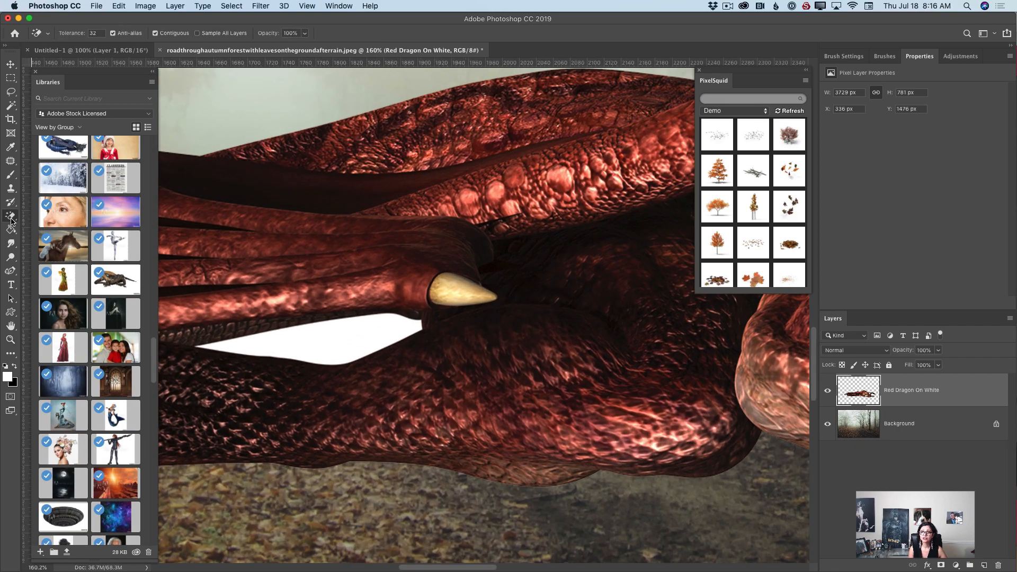
{"action": "left_click", "coordinate": [330, 337]}
{"action": "scroll", "coordinate": [80, 360], "scroll_direction": "down", "scroll_amount": 2}
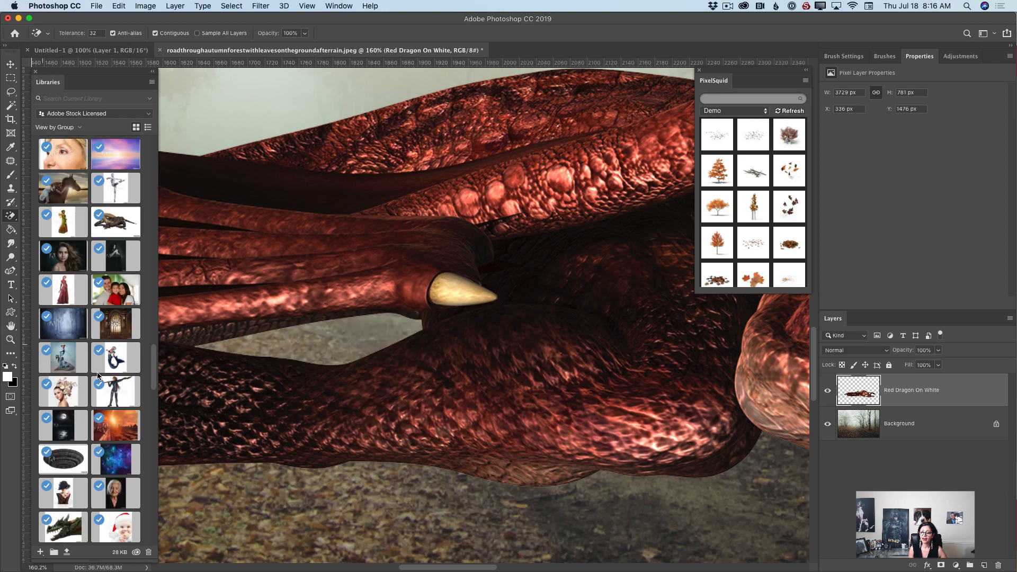
Erase the remaining white patches beside the dragon's head, above its front leg and between its front claws
{"action": "scroll", "coordinate": [98, 376], "scroll_direction": "down", "scroll_amount": 8}
{"action": "left_click_drag", "start_coordinate": [471, 568], "coordinate": [594, 568]}
{"action": "left_click", "coordinate": [515, 501]}
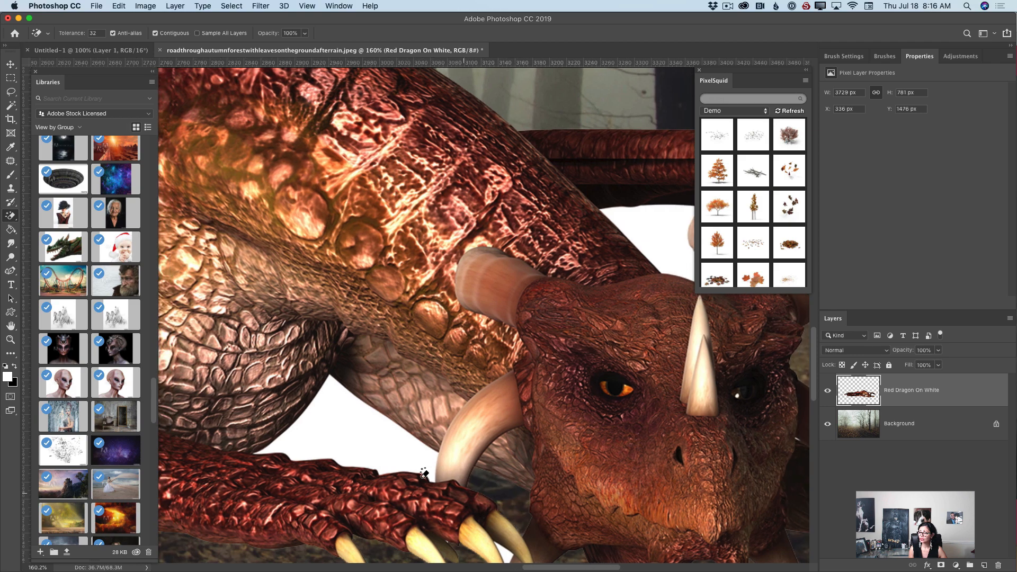
{"action": "left_click", "coordinate": [385, 447]}
{"action": "left_click", "coordinate": [645, 236]}
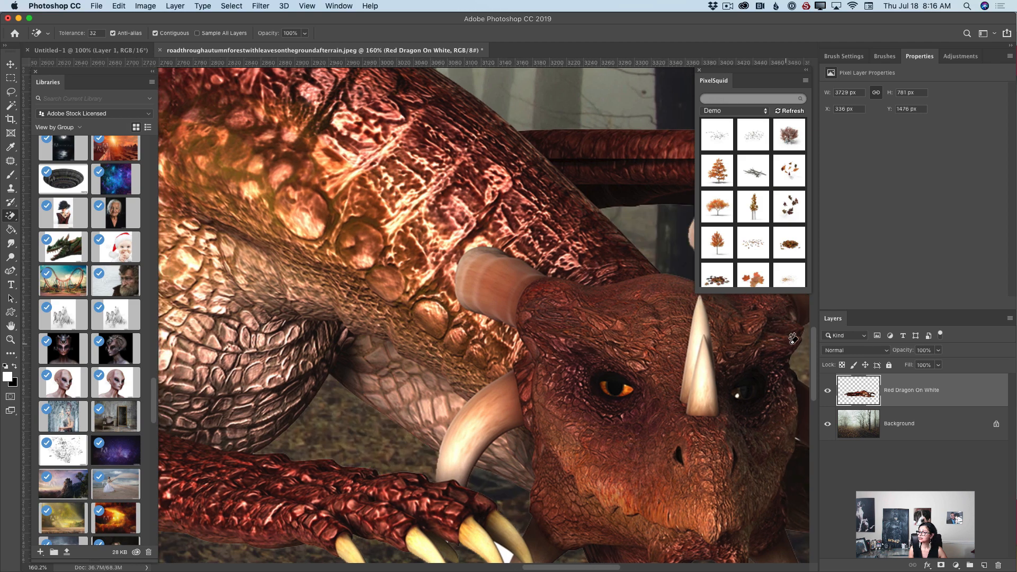
{"action": "scroll", "coordinate": [539, 317], "scroll_direction": "down", "scroll_amount": 5}
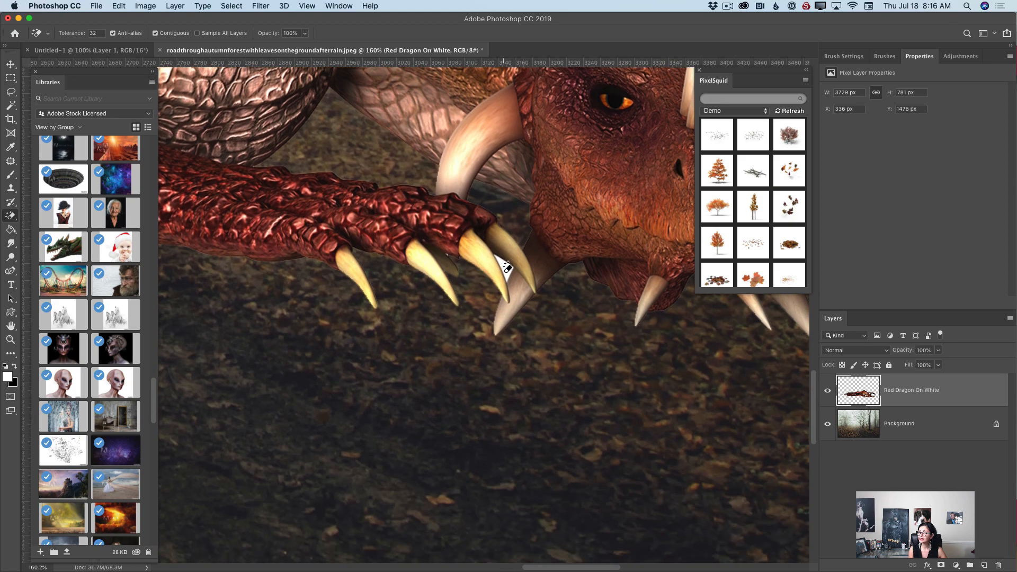
{"action": "left_click", "coordinate": [509, 277]}
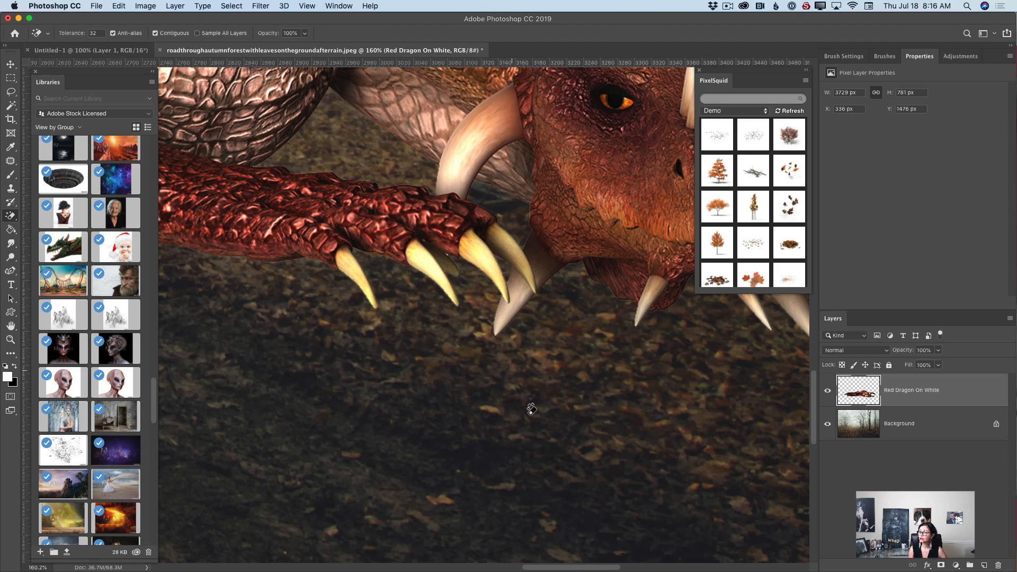
Erase the small white gap between the dragon's tail and hind foot with the Magic Eraser
{"action": "scroll", "coordinate": [62, 385], "scroll_direction": "up", "scroll_amount": 3}
{"action": "left_click", "coordinate": [11, 339]}
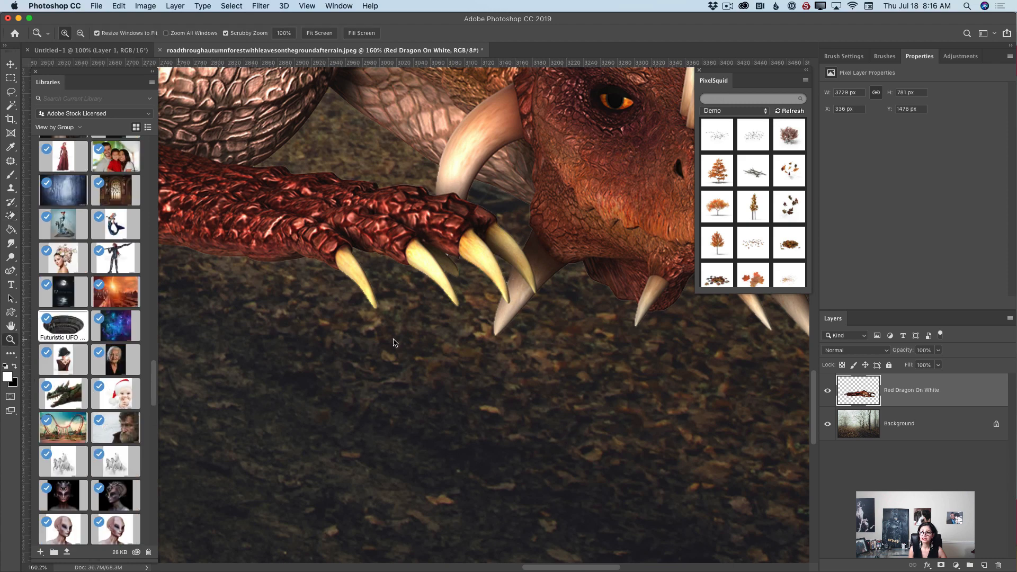
{"action": "left_click", "coordinate": [445, 339], "text": "alt"}
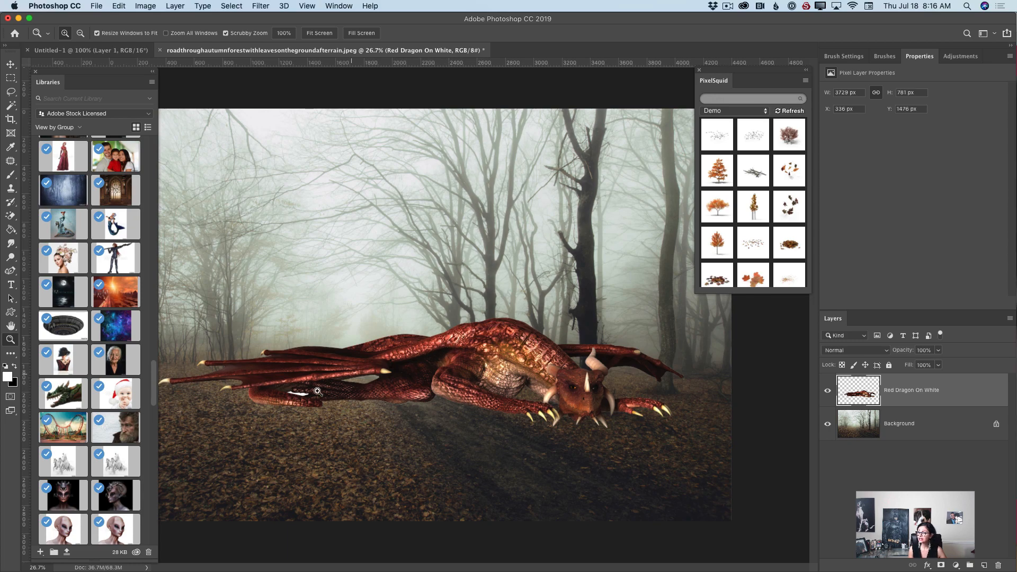
{"action": "left_click_drag", "start_coordinate": [275, 406], "coordinate": [356, 412]}
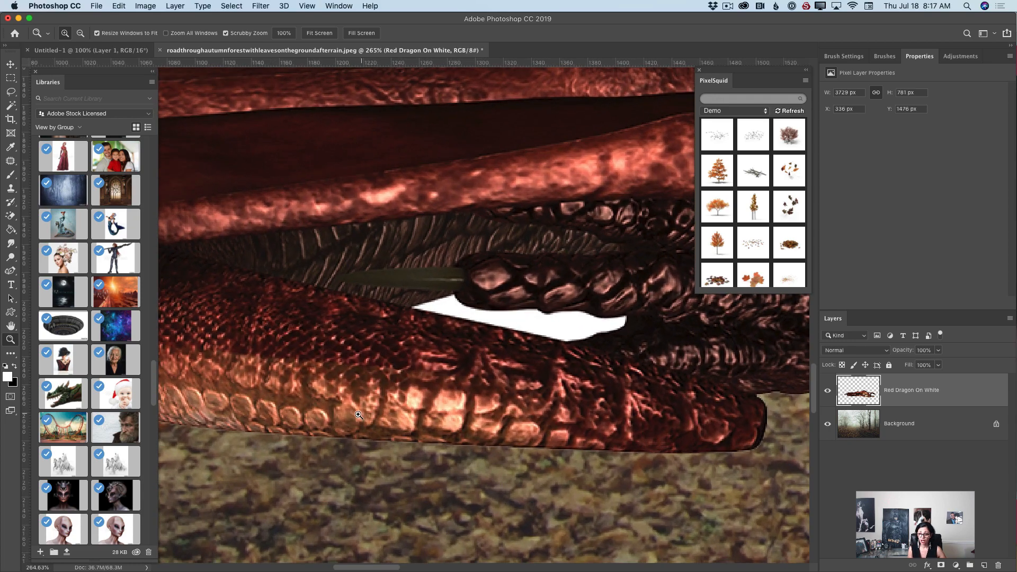
{"action": "scroll", "coordinate": [116, 263], "scroll_direction": "up", "scroll_amount": 15}
{"action": "left_click", "coordinate": [11, 216]}
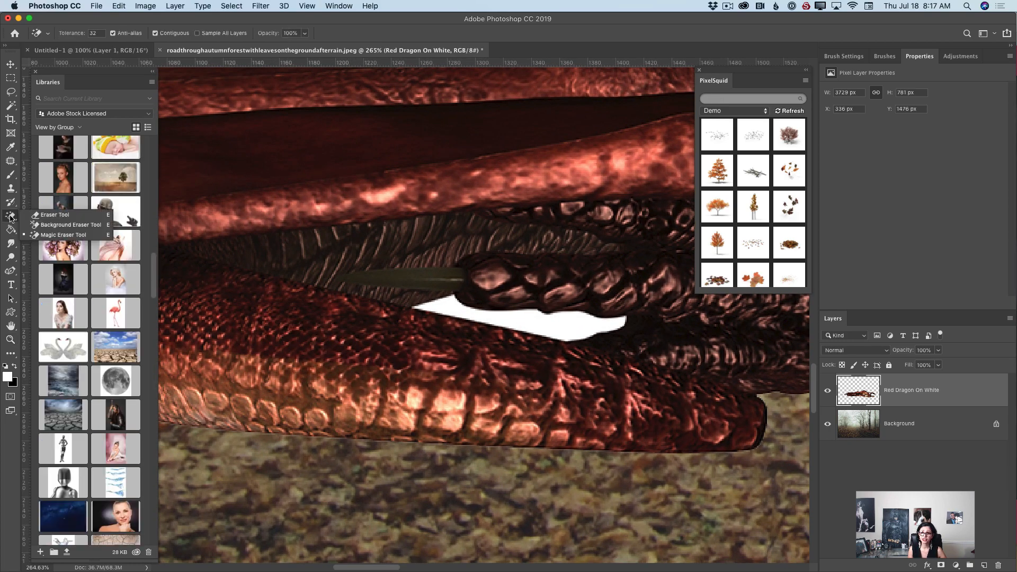
{"action": "left_click", "coordinate": [37, 237]}
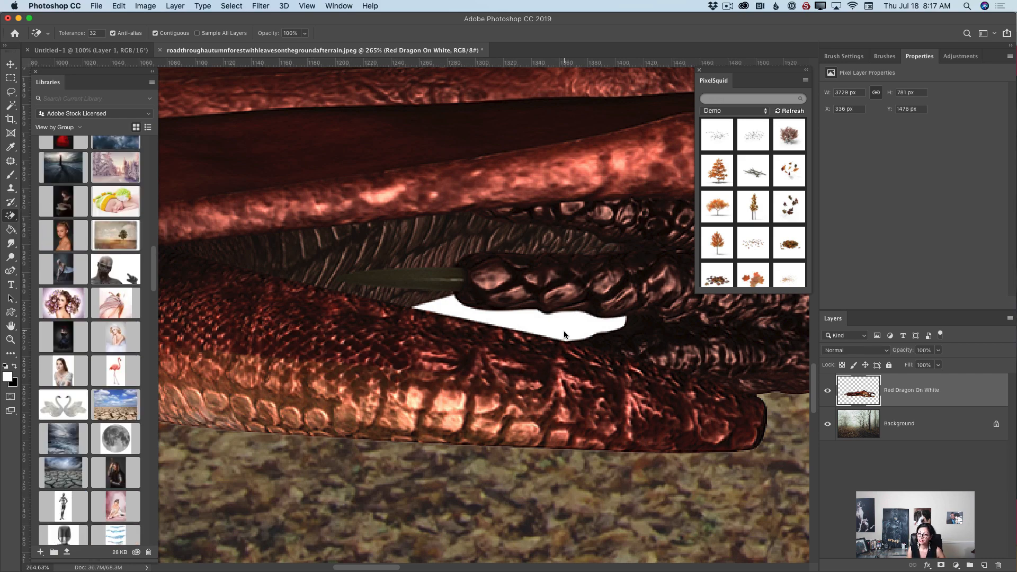
{"action": "left_click", "coordinate": [564, 334]}
Move the dragon to the lower-left foreground of the forest and enlarge it to about 135%, letting its tail run off the canvas
{"action": "left_click", "coordinate": [10, 340]}
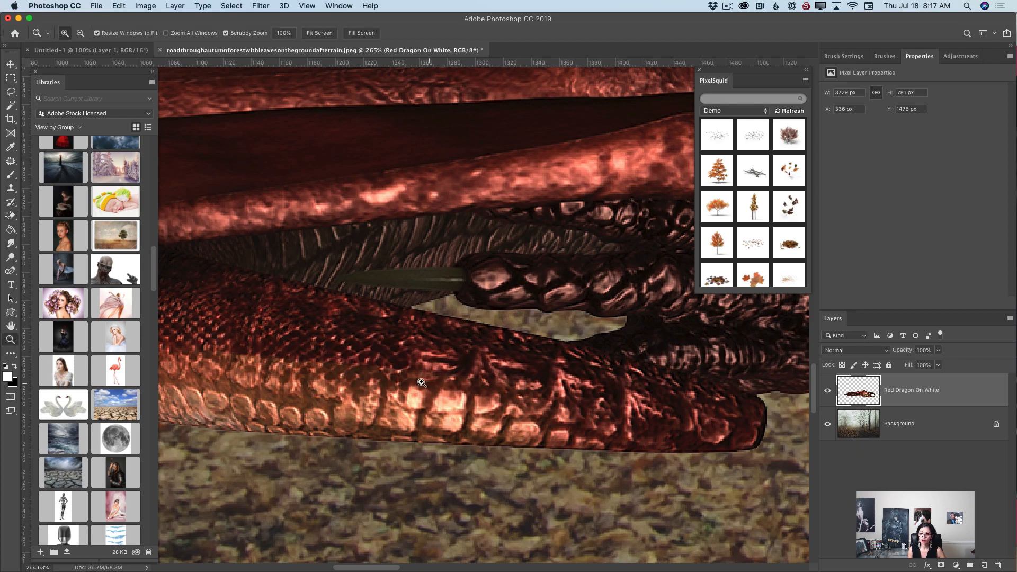
{"action": "left_click_drag", "start_coordinate": [427, 383], "coordinate": [329, 398]}
{"action": "left_click_drag", "start_coordinate": [410, 400], "coordinate": [405, 404]}
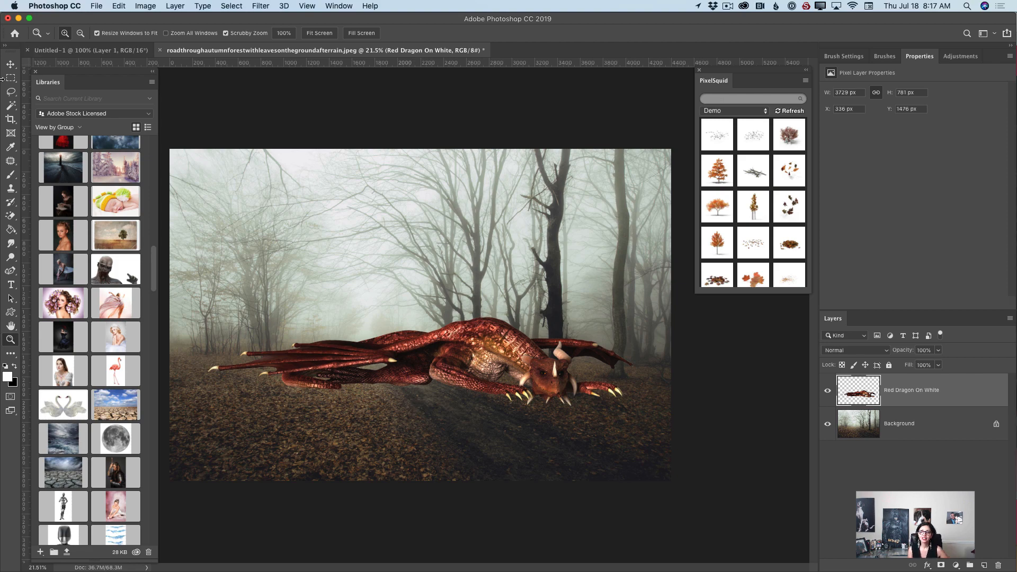
{"action": "left_click", "coordinate": [12, 66]}
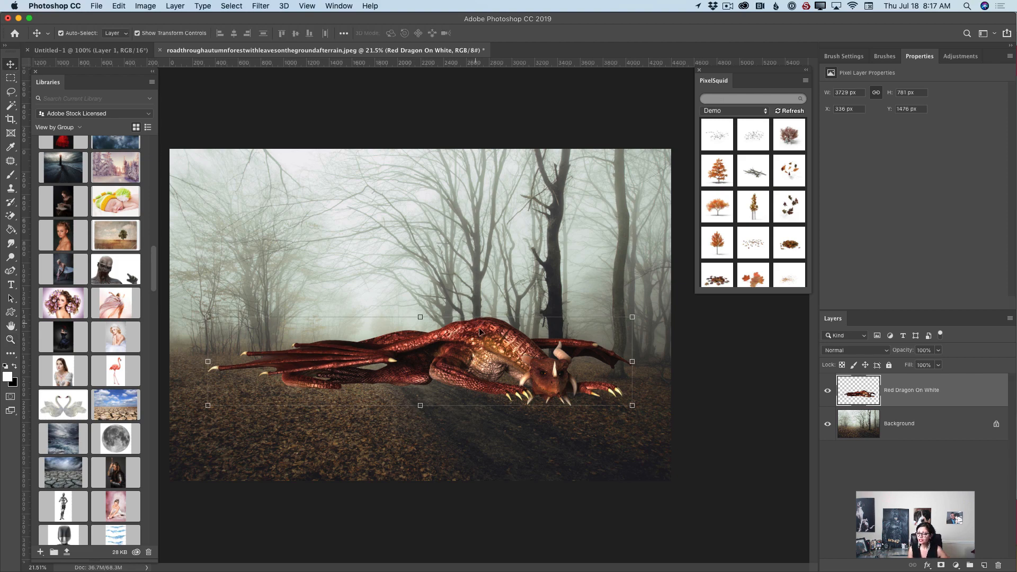
{"action": "left_click_drag", "start_coordinate": [491, 340], "coordinate": [374, 389]}
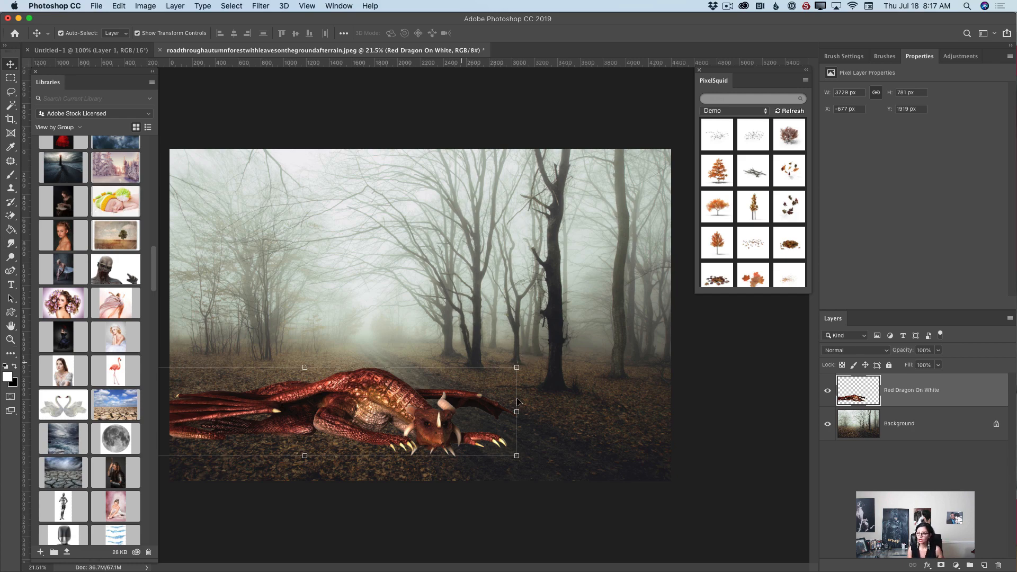
{"action": "left_click_drag", "start_coordinate": [517, 367], "coordinate": [661, 310]}
{"action": "left_click_drag", "start_coordinate": [541, 390], "coordinate": [382, 397]}
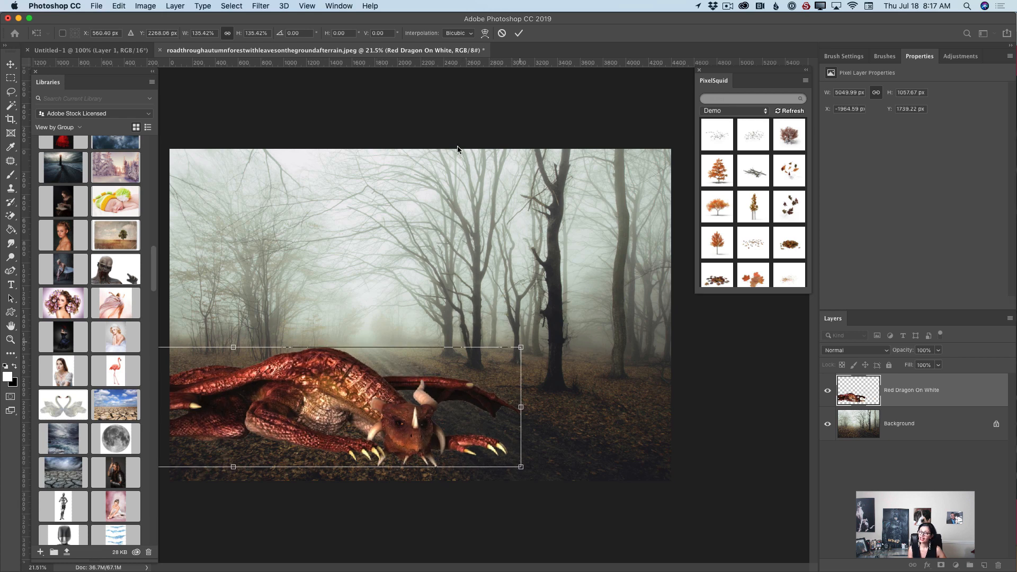
{"action": "left_click", "coordinate": [519, 33]}
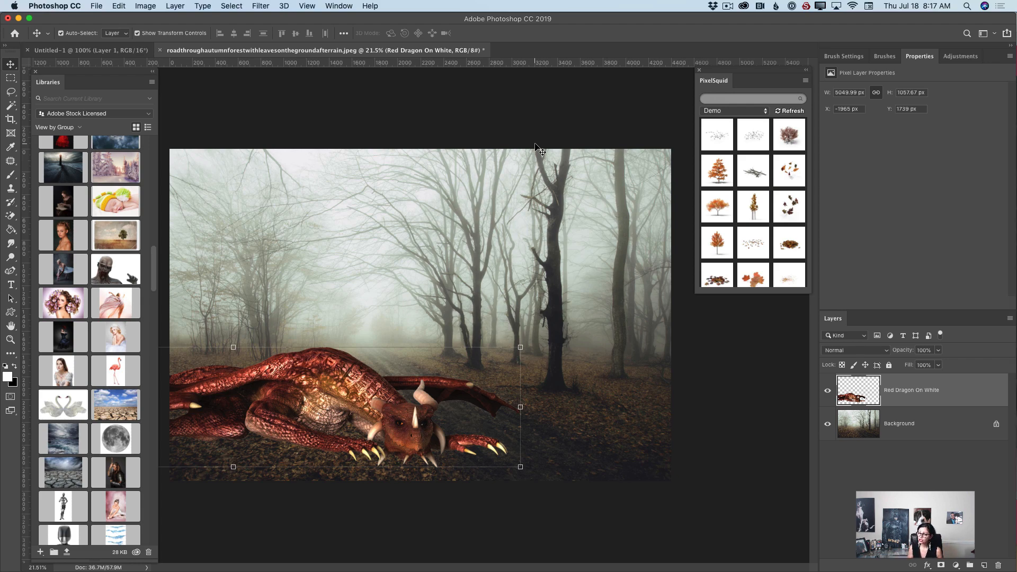
Add the PixelSquid autumn cherry tree object directly above the Background layer, behind the dragon
{"action": "left_click", "coordinate": [894, 432]}
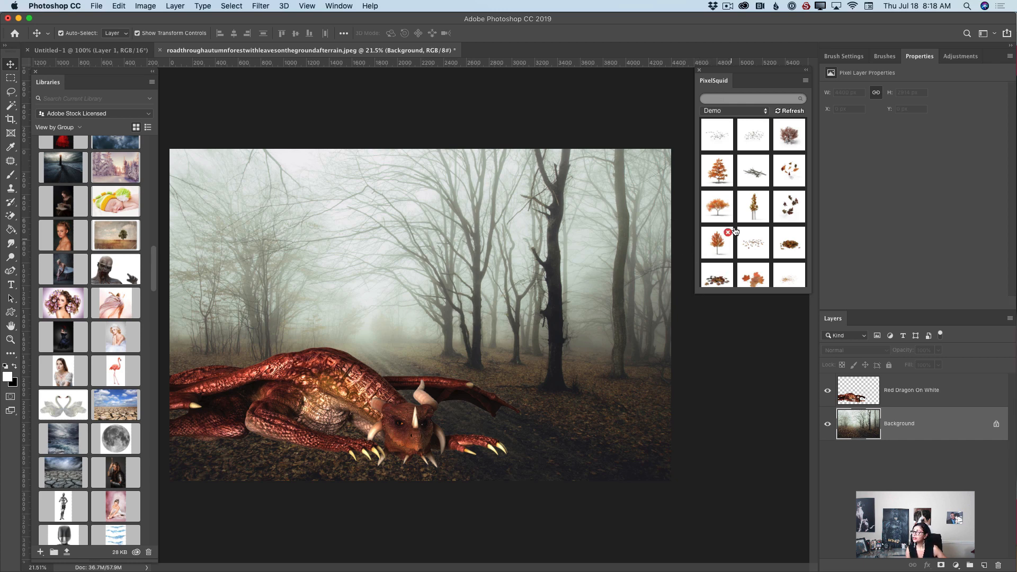
{"action": "mouse_move", "coordinate": [790, 146]}
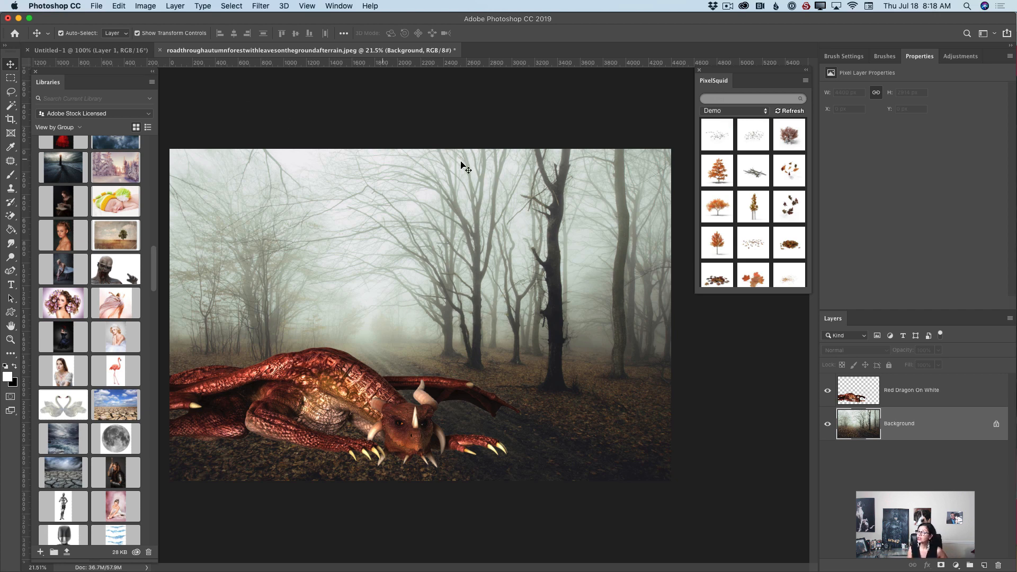
{"action": "left_click", "coordinate": [788, 144]}
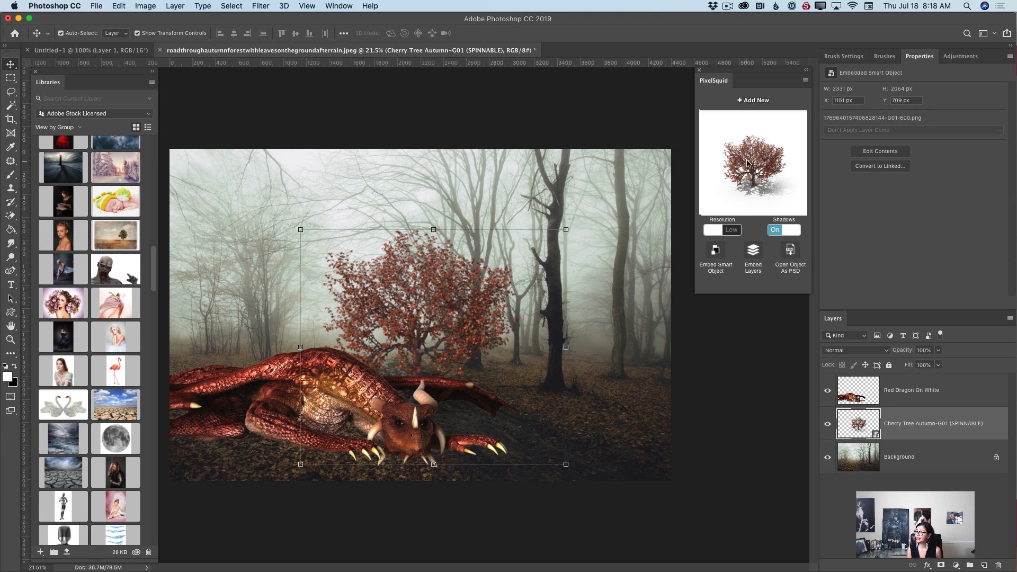
Spin the cherry tree to an upright, level side view and move it behind the dragon's back at the image's left
{"action": "left_click_drag", "start_coordinate": [747, 163], "coordinate": [747, 224]}
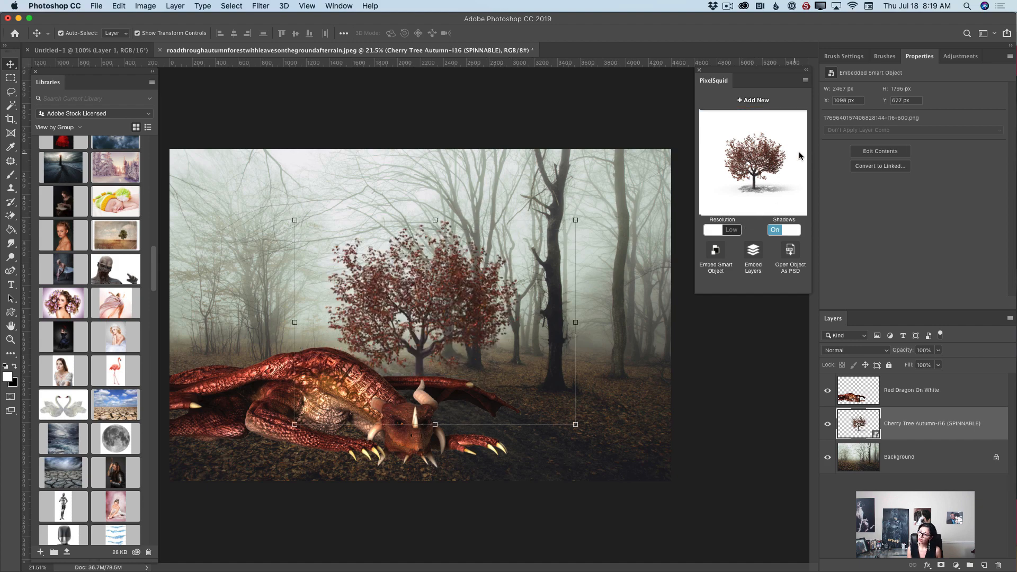
{"action": "left_click_drag", "start_coordinate": [456, 277], "coordinate": [323, 322]}
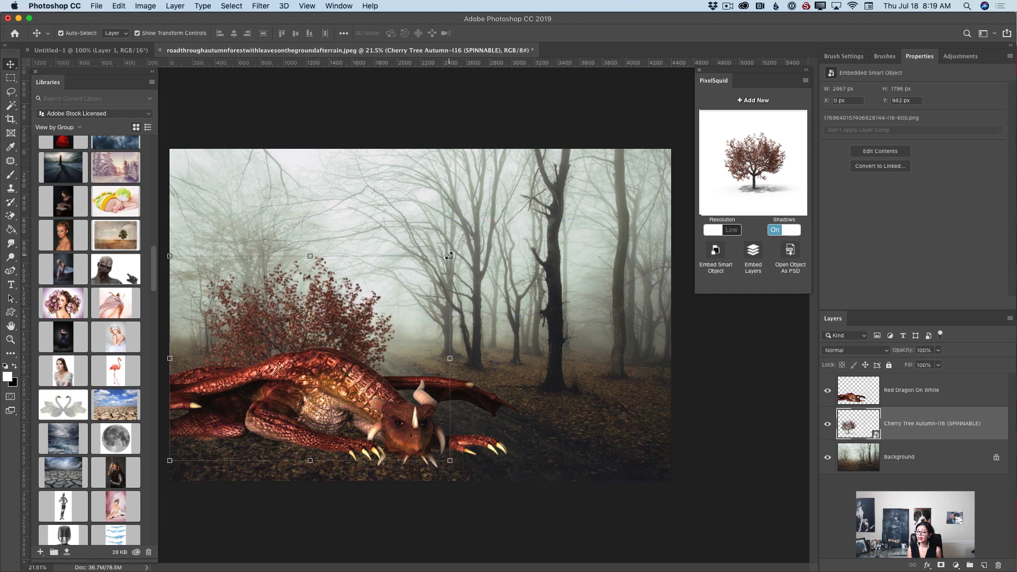
Enlarge the cherry tree to about 5,300 px wide, trunk rising behind the dragon's back, and switch it to high resolution
{"action": "left_click_drag", "start_coordinate": [448, 256], "coordinate": [847, 14]}
{"action": "left_click_drag", "start_coordinate": [533, 203], "coordinate": [436, 340]}
{"action": "left_click_drag", "start_coordinate": [618, 75], "coordinate": [737, 13]}
{"action": "left_click_drag", "start_coordinate": [475, 274], "coordinate": [412, 159]}
{"action": "left_click", "coordinate": [419, 33]}
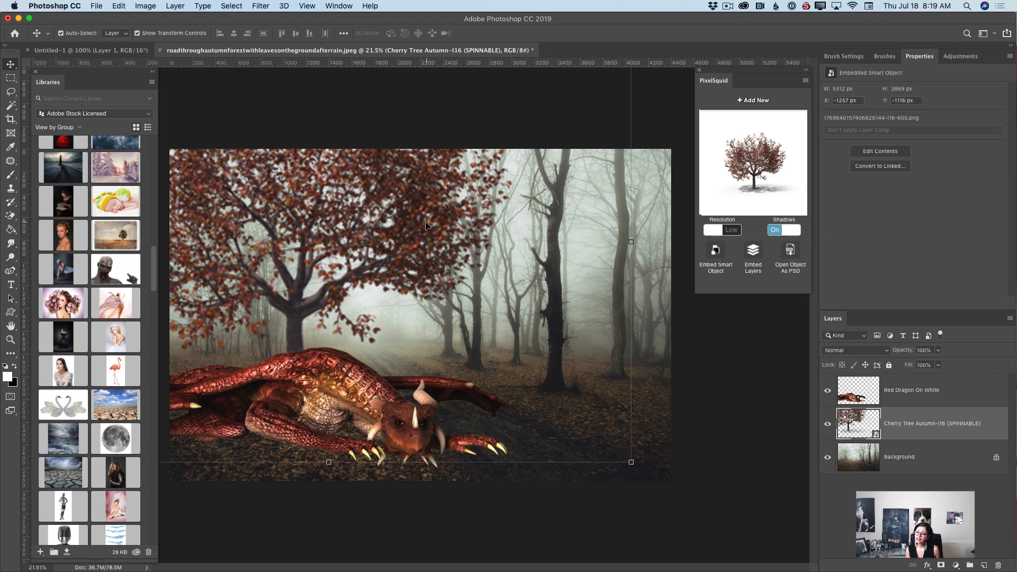
{"action": "mouse_move", "coordinate": [425, 223]}
{"action": "left_mouse_down"}
{"action": "mouse_move", "coordinate": [386, 224]}
{"action": "mouse_move", "coordinate": [432, 232]}
{"action": "mouse_move", "coordinate": [415, 233]}
{"action": "left_mouse_up"}
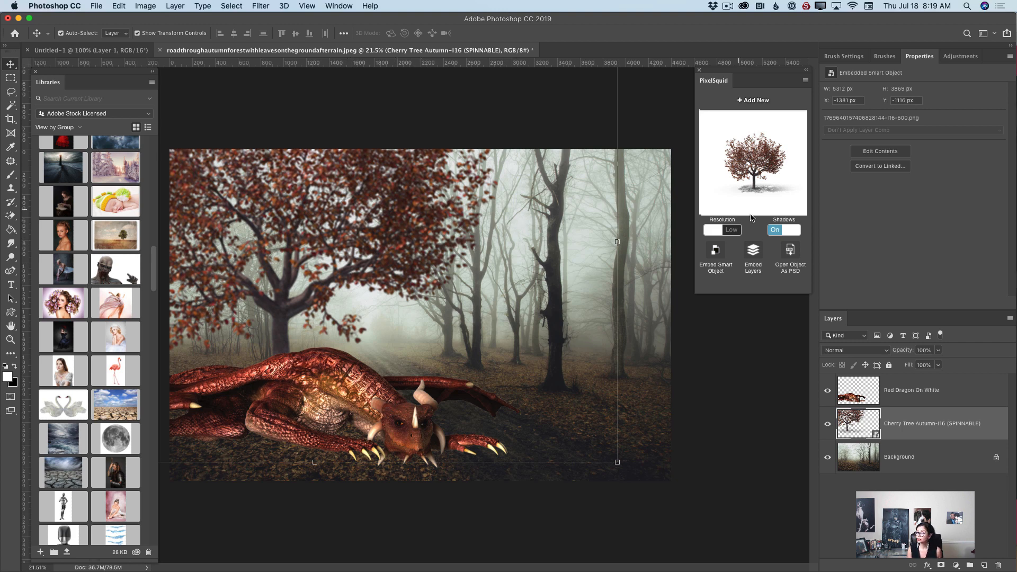
{"action": "left_click", "coordinate": [734, 232]}
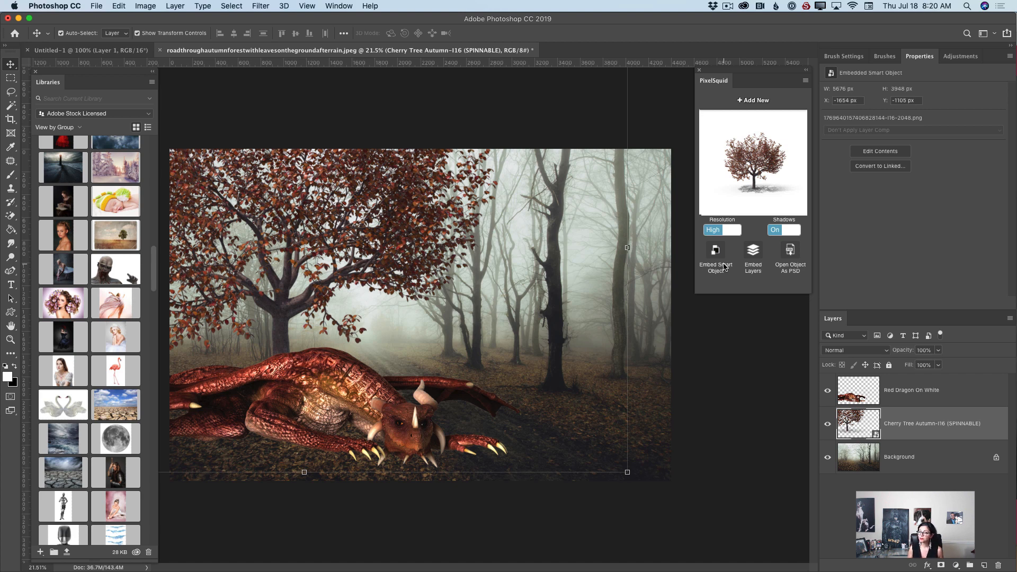
Add the PixelSquid Floating Maple Leaves object directly above the cherry tree layer and turn off its shadows
{"action": "left_click", "coordinate": [750, 101]}
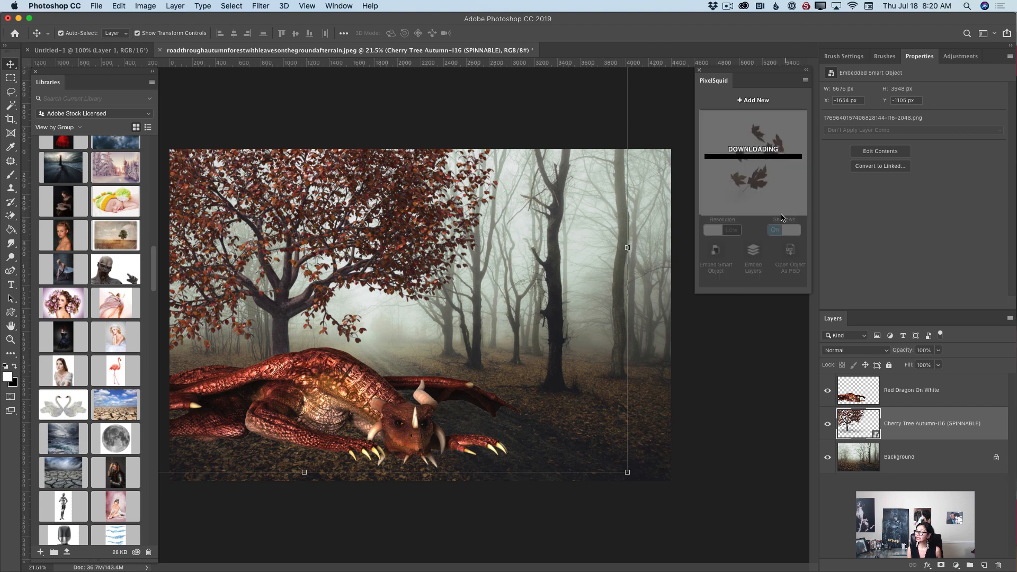
{"action": "left_click", "coordinate": [787, 213]}
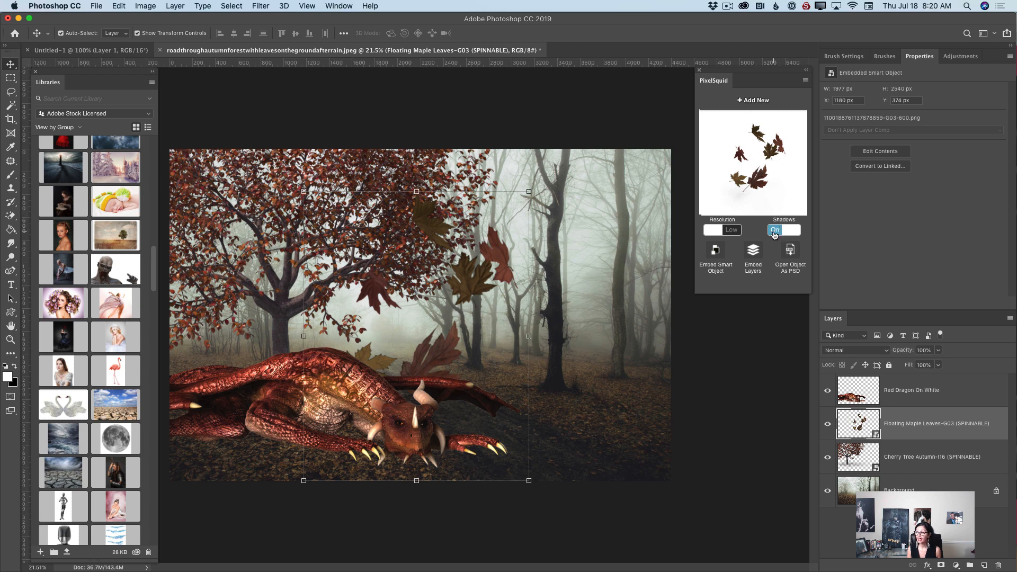
{"action": "left_click", "coordinate": [773, 231]}
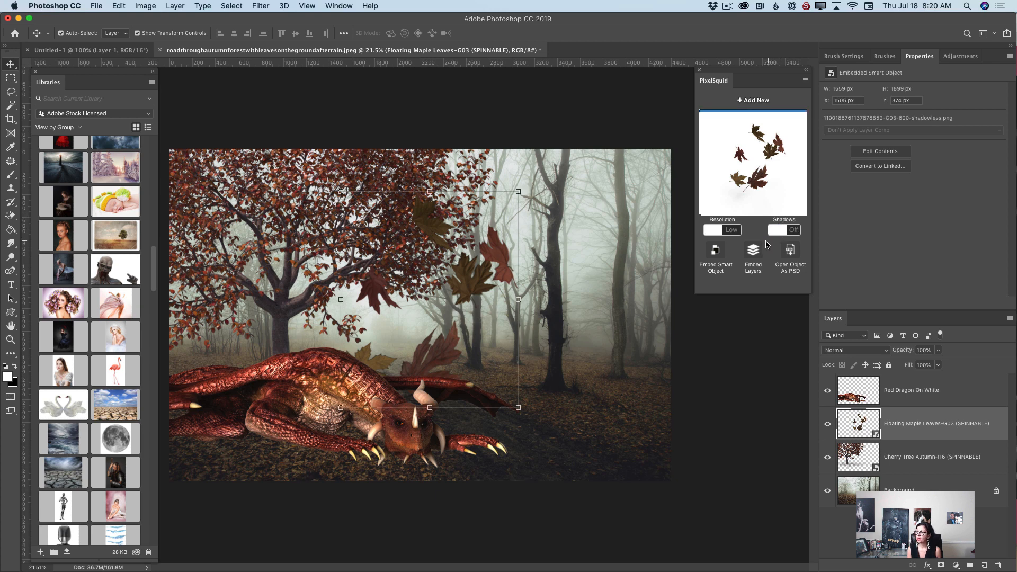
Shrink the floating maple leaves to about 354 px wide and place them beside the cherry tree's lower branches
{"action": "left_click_drag", "start_coordinate": [515, 193], "coordinate": [502, 260]}
{"action": "left_click_drag", "start_coordinate": [506, 377], "coordinate": [458, 328]}
{"action": "left_click_drag", "start_coordinate": [421, 293], "coordinate": [449, 321]}
{"action": "left_click", "coordinate": [418, 34]}
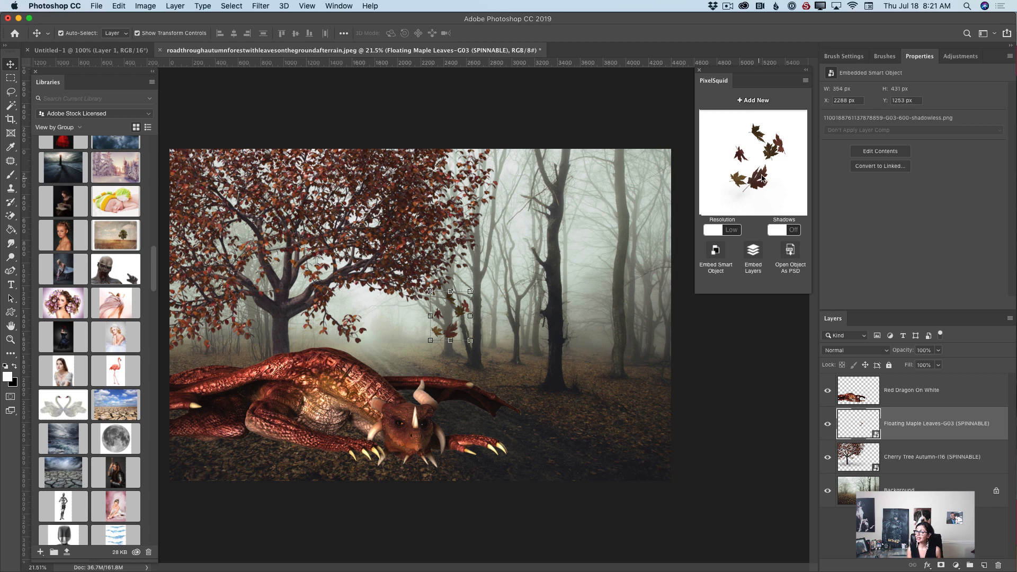
Spin the floating maple leaves to a slightly different angle and switch them to high resolution
{"action": "mouse_move", "coordinate": [763, 179]}
{"action": "left_mouse_down"}
{"action": "mouse_move", "coordinate": [750, 180]}
{"action": "mouse_move", "coordinate": [760, 173]}
{"action": "left_mouse_up"}
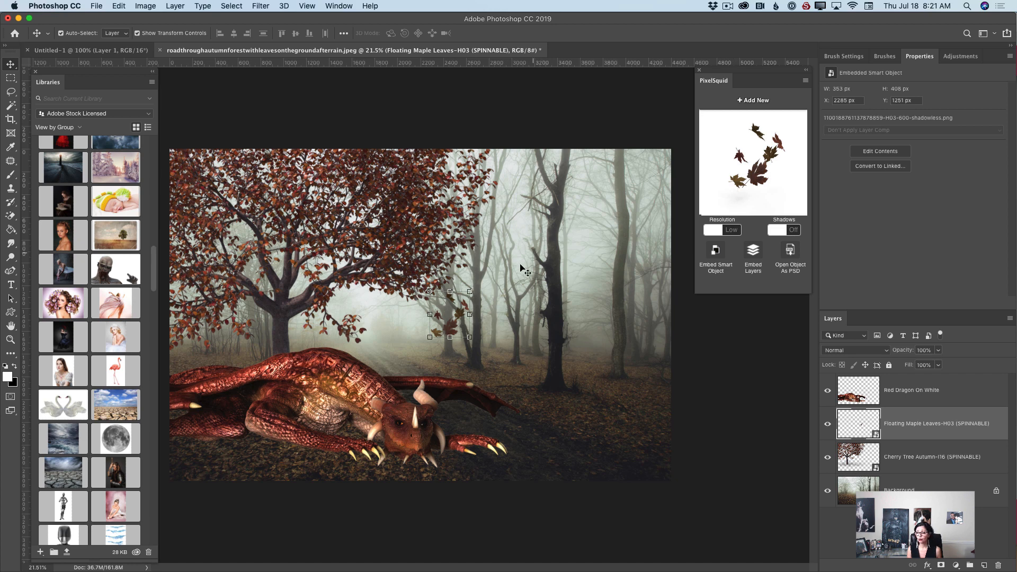
{"action": "left_click", "coordinate": [730, 231]}
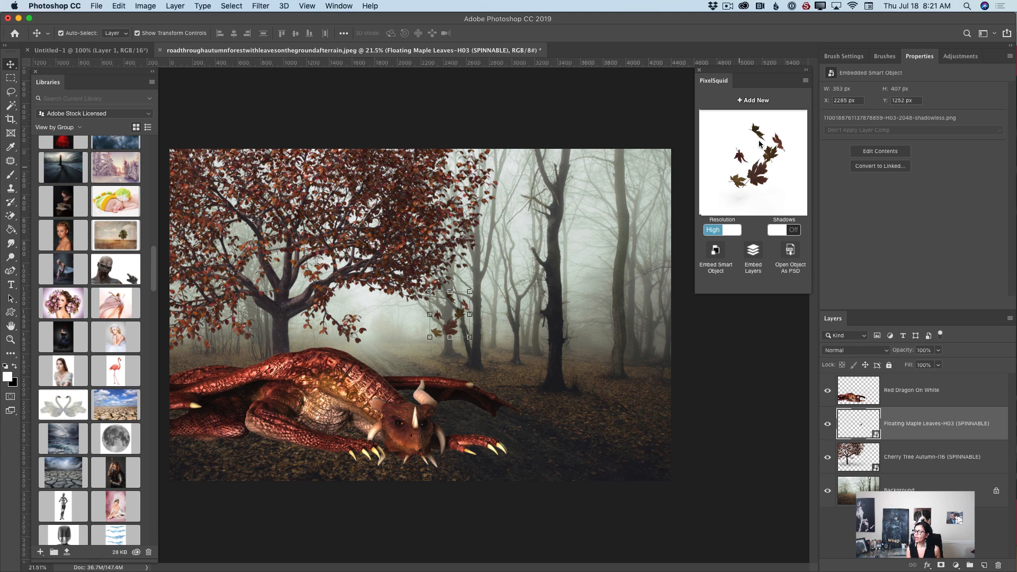
Add the PixelSquid Pile of Maple Leaves in high resolution, scaled to about 1,700 px wide, beneath the dragon's head and front claws
{"action": "left_click", "coordinate": [759, 102]}
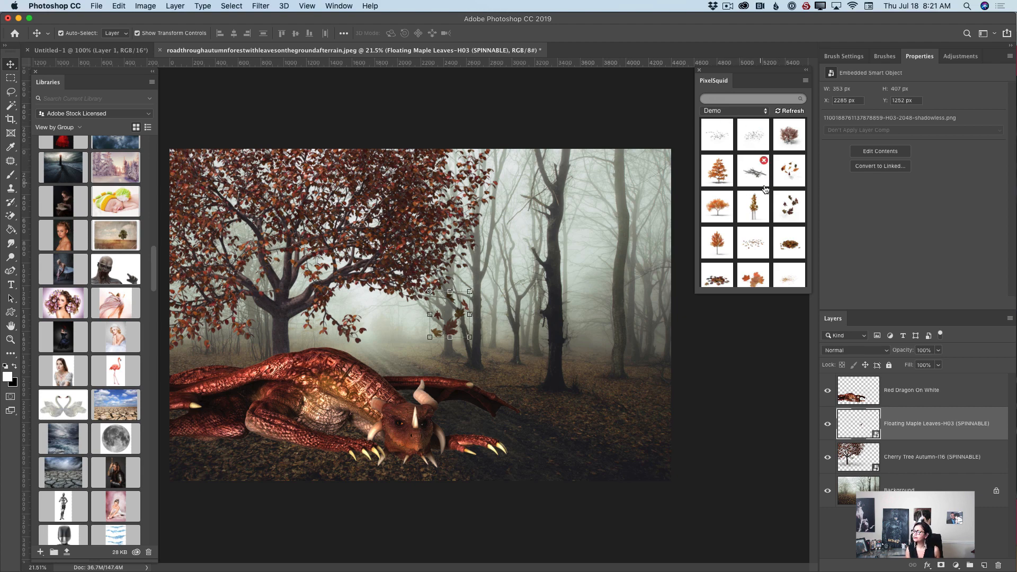
{"action": "left_click", "coordinate": [716, 279]}
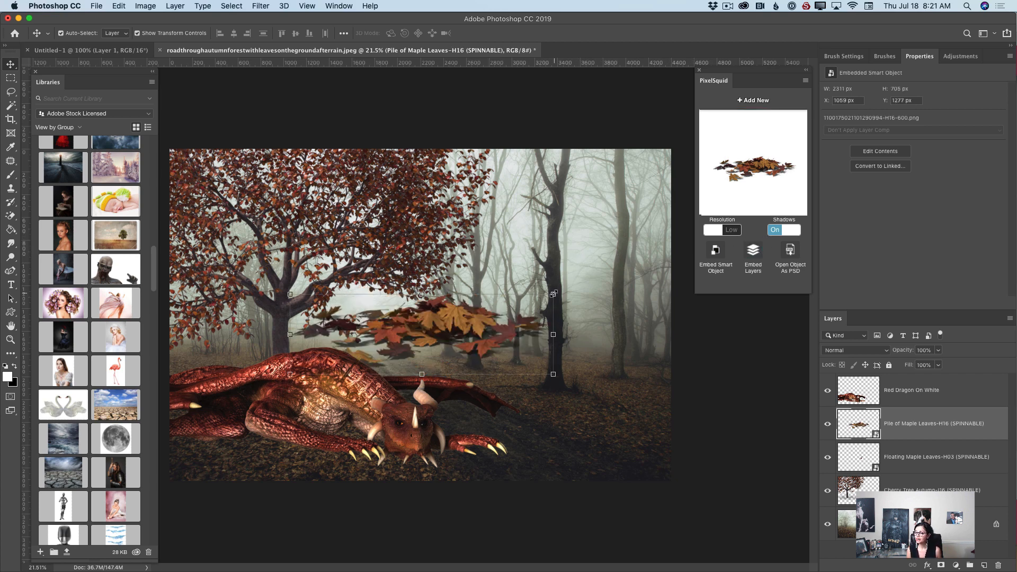
{"action": "left_click_drag", "start_coordinate": [553, 294], "coordinate": [496, 246]}
{"action": "left_click_drag", "start_coordinate": [414, 381], "coordinate": [428, 453]}
{"action": "left_click", "coordinate": [418, 33]}
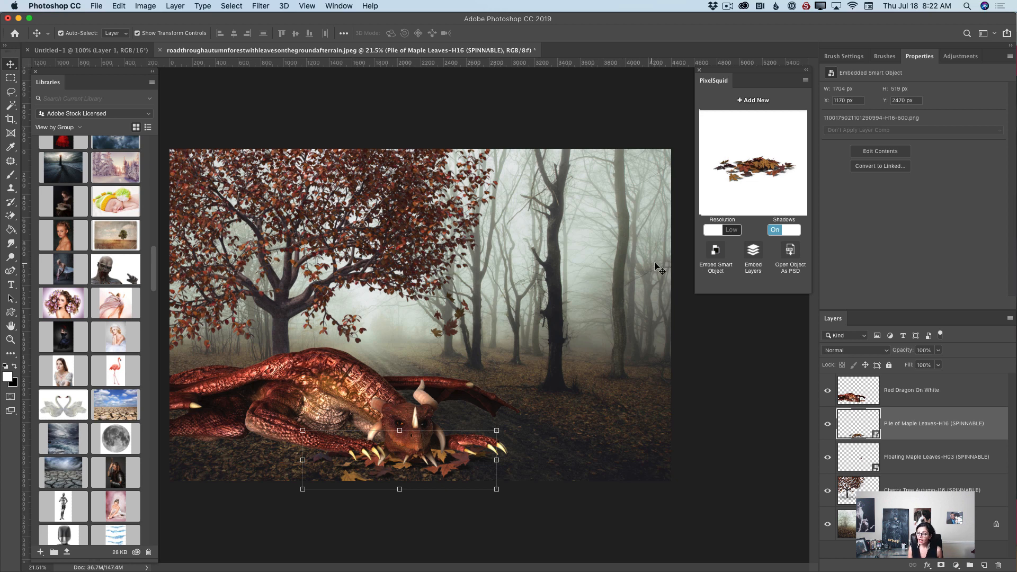
{"action": "left_click", "coordinate": [731, 231]}
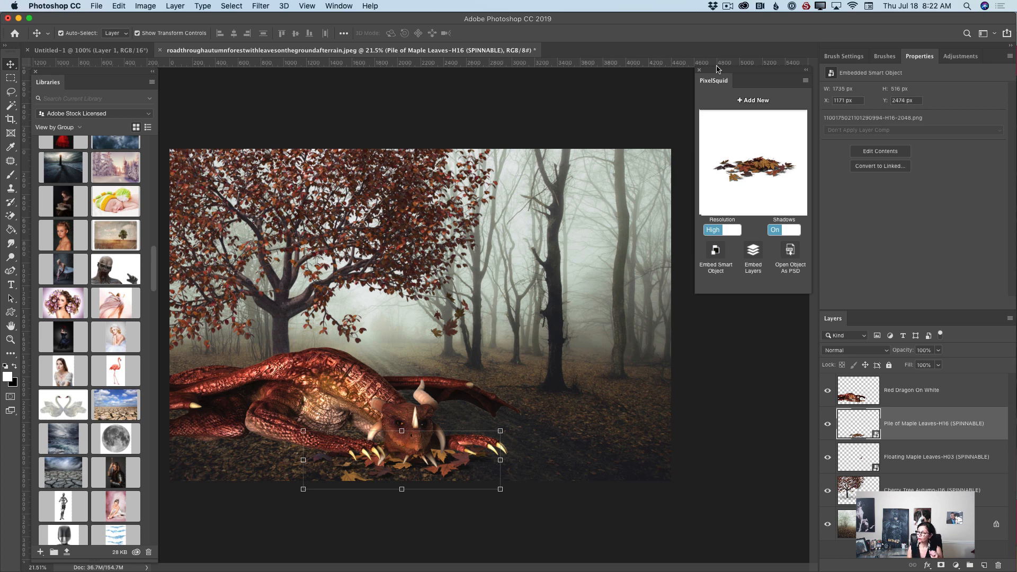
Add the PixelSquid Flocking Pigeons object directly above the Background layer and move it to the forest's upper-right area
{"action": "left_click", "coordinate": [756, 101]}
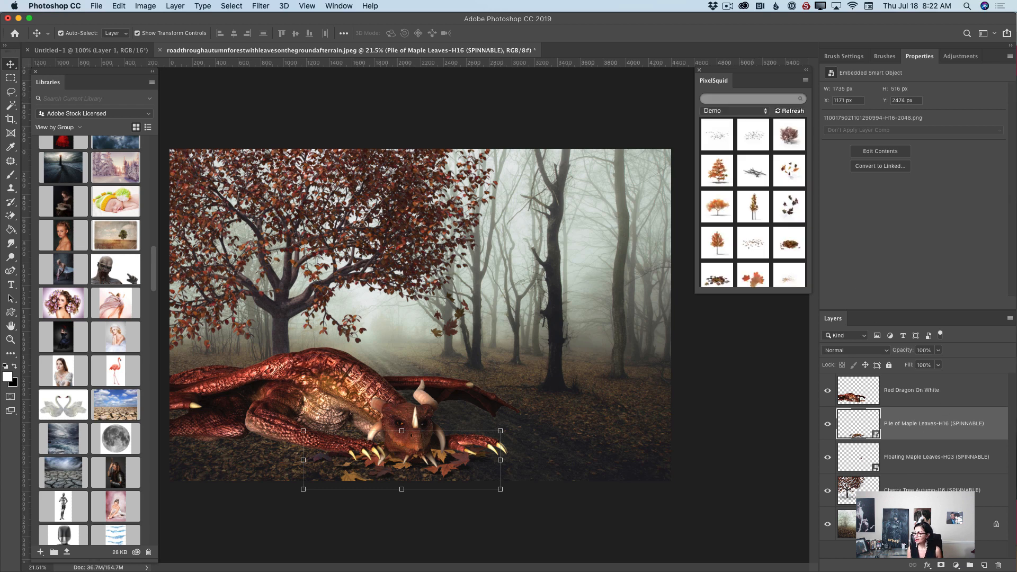
{"action": "left_click", "coordinate": [912, 524]}
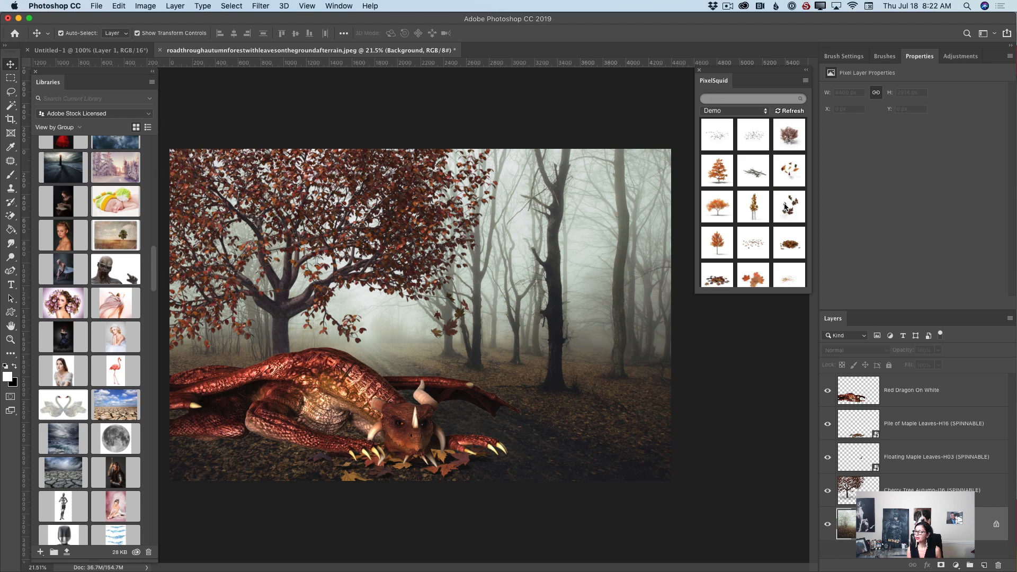
{"action": "left_click", "coordinate": [718, 140]}
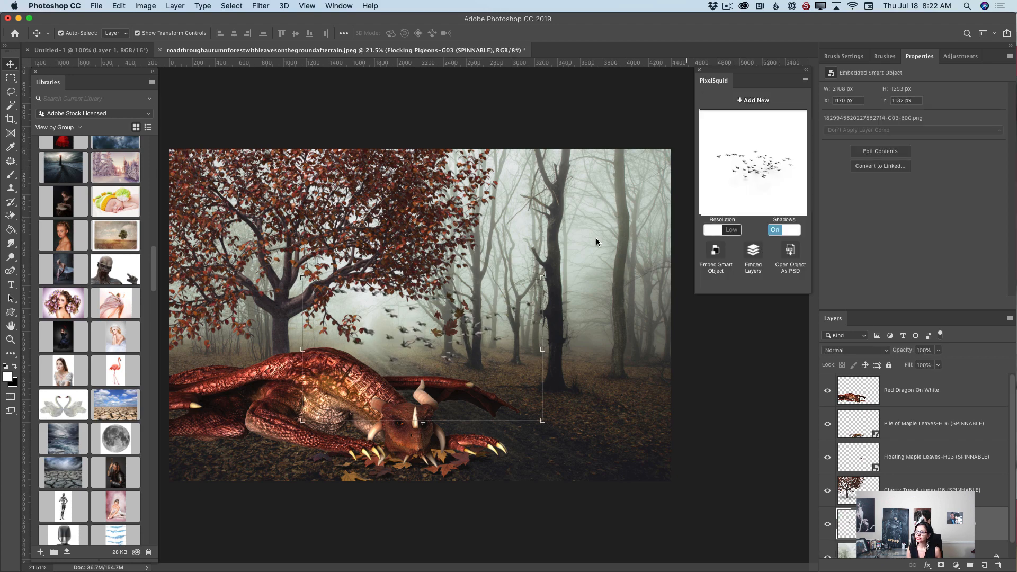
{"action": "left_click_drag", "start_coordinate": [497, 316], "coordinate": [630, 190]}
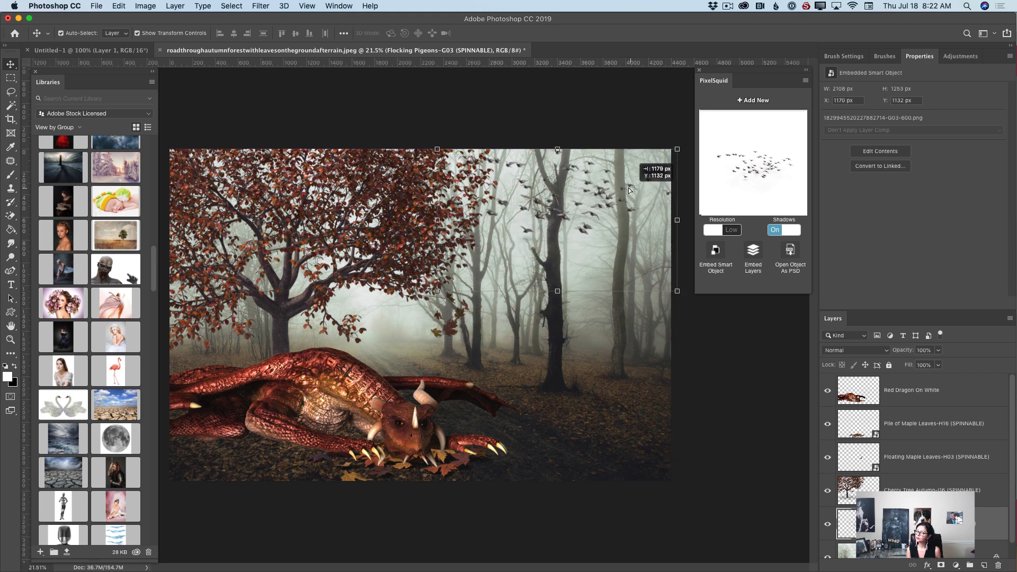
Render the pigeons in high resolution without shadows and lower their layer opacity to 34%
{"action": "left_click", "coordinate": [775, 230]}
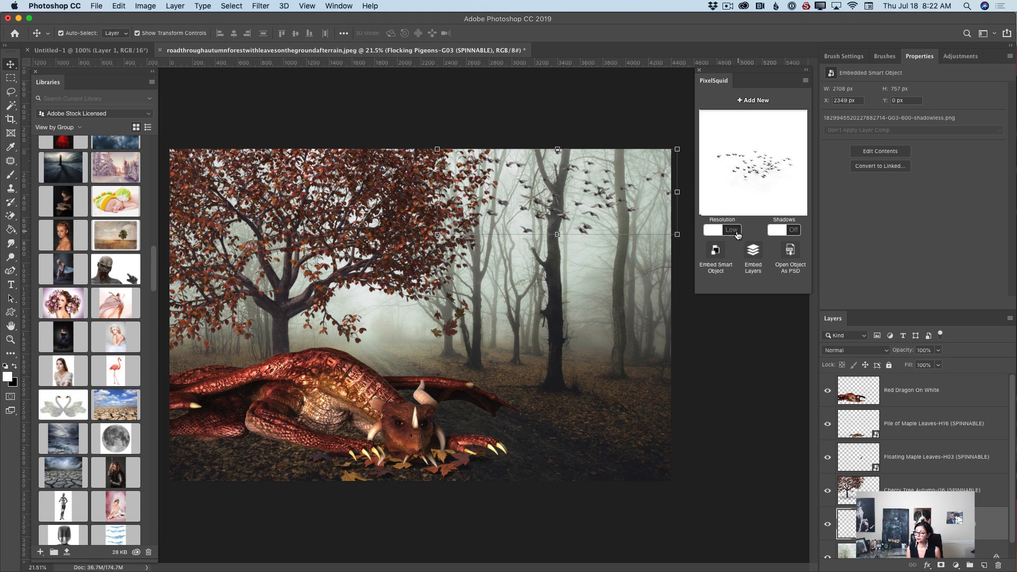
{"action": "left_click", "coordinate": [733, 234]}
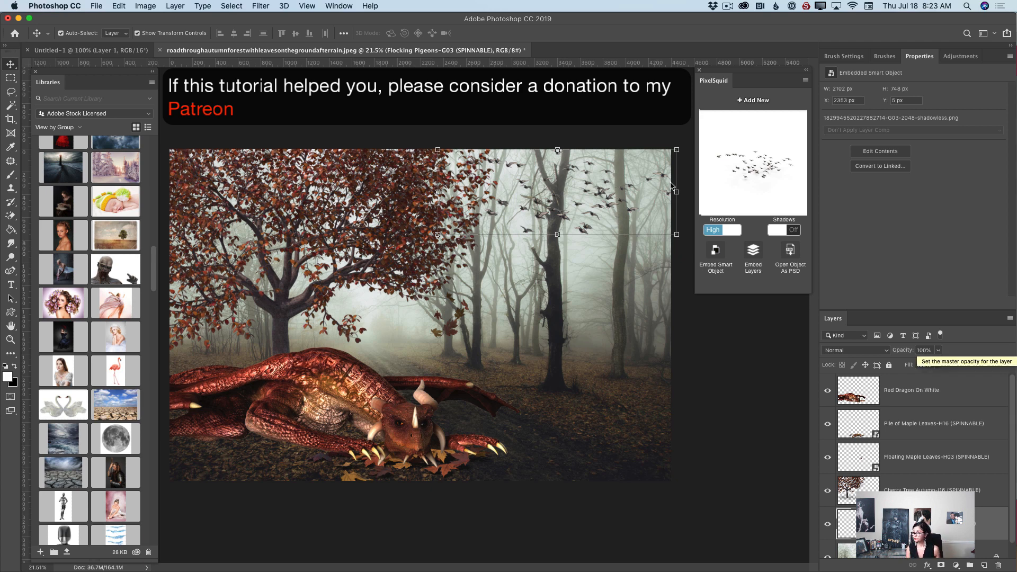
{"action": "left_click", "coordinate": [938, 350]}
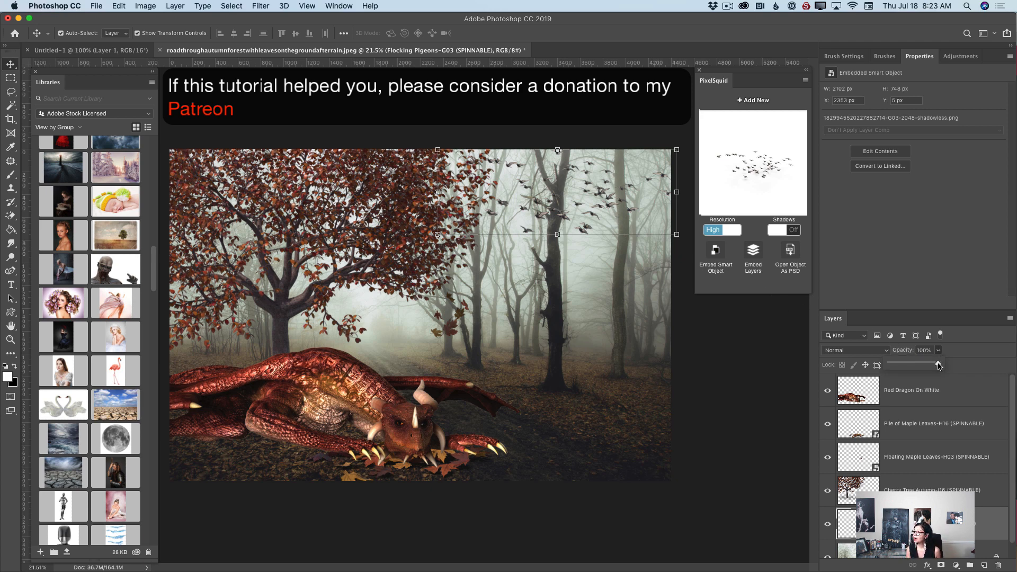
{"action": "left_click_drag", "start_coordinate": [940, 365], "coordinate": [906, 365]}
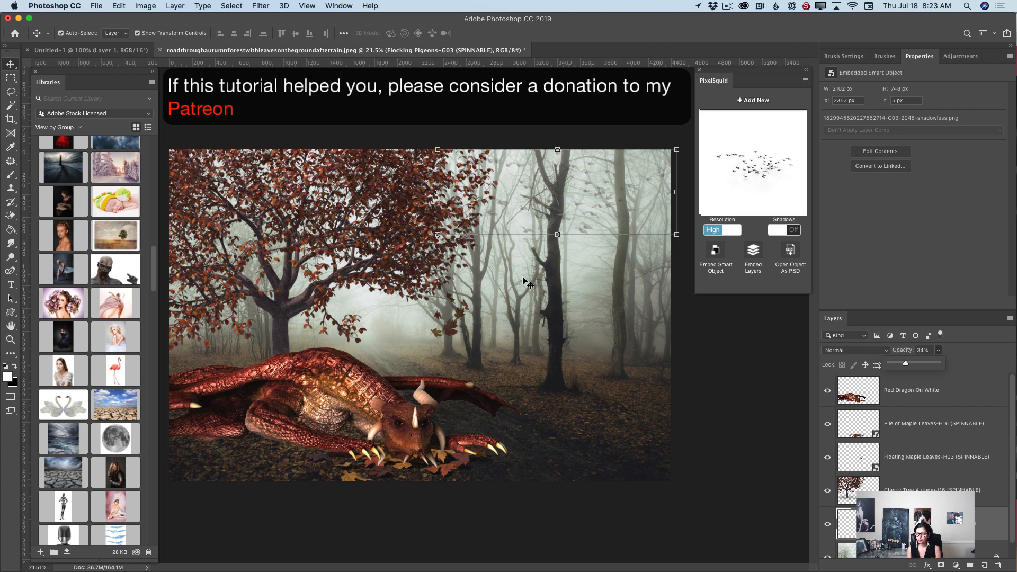
Add a Hue/Saturation adjustment clipped to the dragon layer, with Saturation +8 and Lightness +6
{"action": "left_click", "coordinate": [911, 392]}
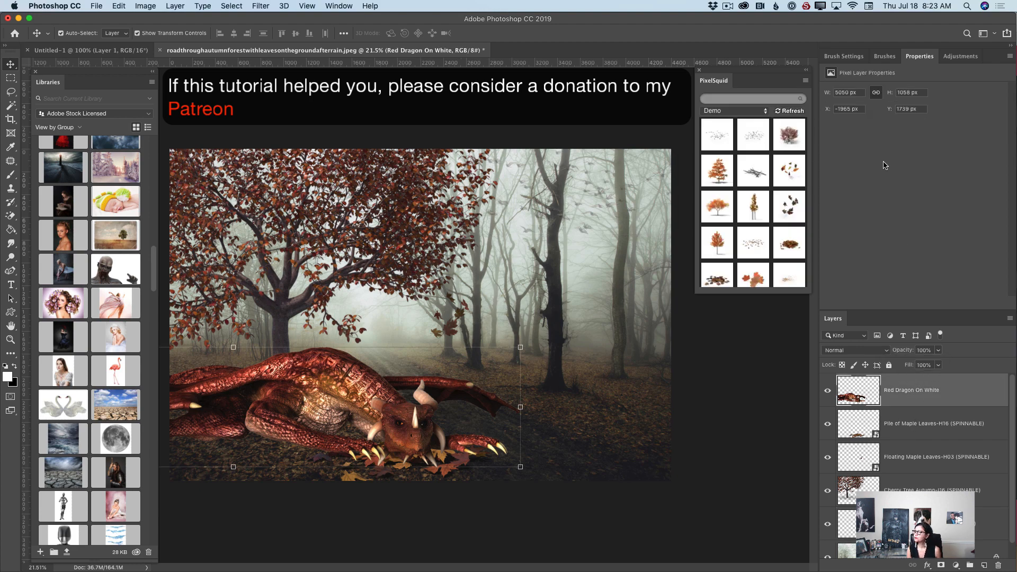
{"action": "left_click", "coordinate": [960, 57]}
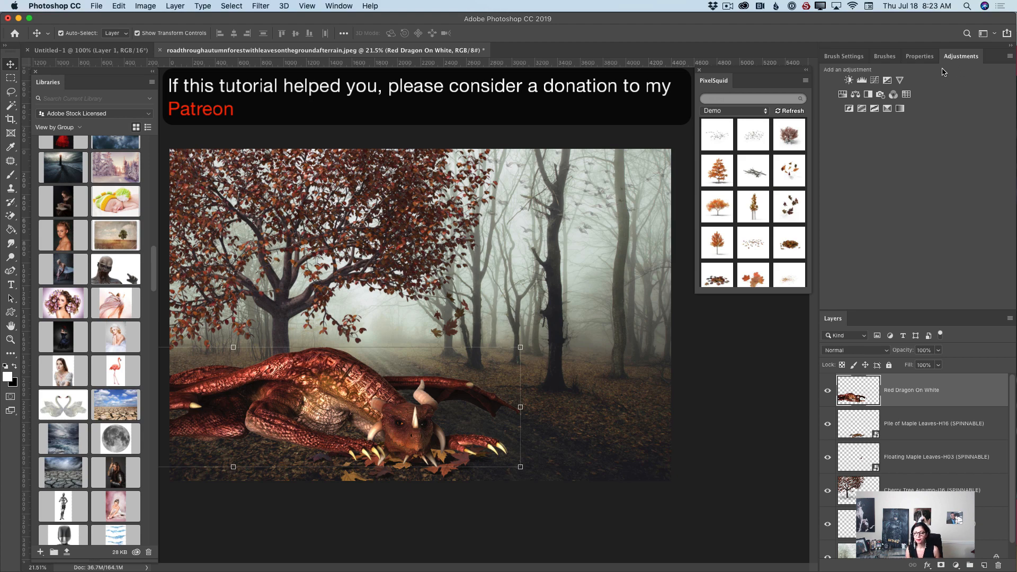
{"action": "left_click", "coordinate": [842, 96]}
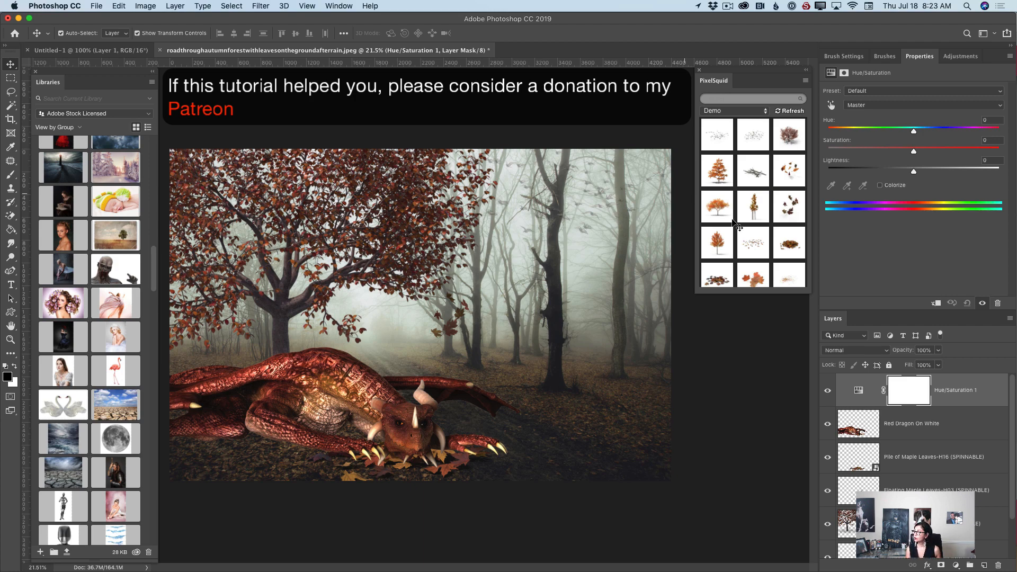
{"action": "left_click", "coordinate": [935, 304]}
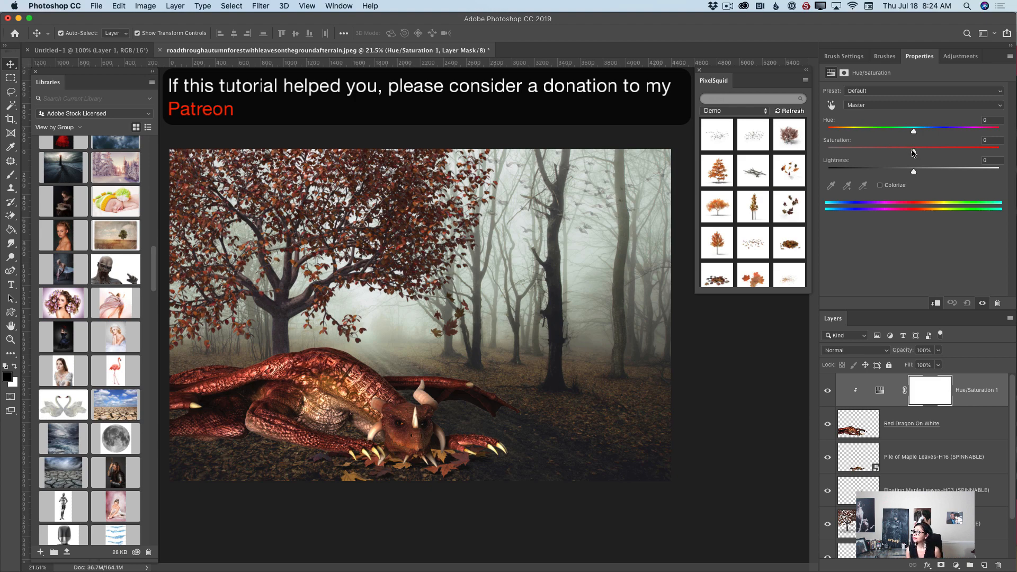
{"action": "mouse_move", "coordinate": [912, 154]}
{"action": "left_mouse_down"}
{"action": "mouse_move", "coordinate": [920, 153]}
{"action": "mouse_move", "coordinate": [917, 171]}
{"action": "left_mouse_up"}
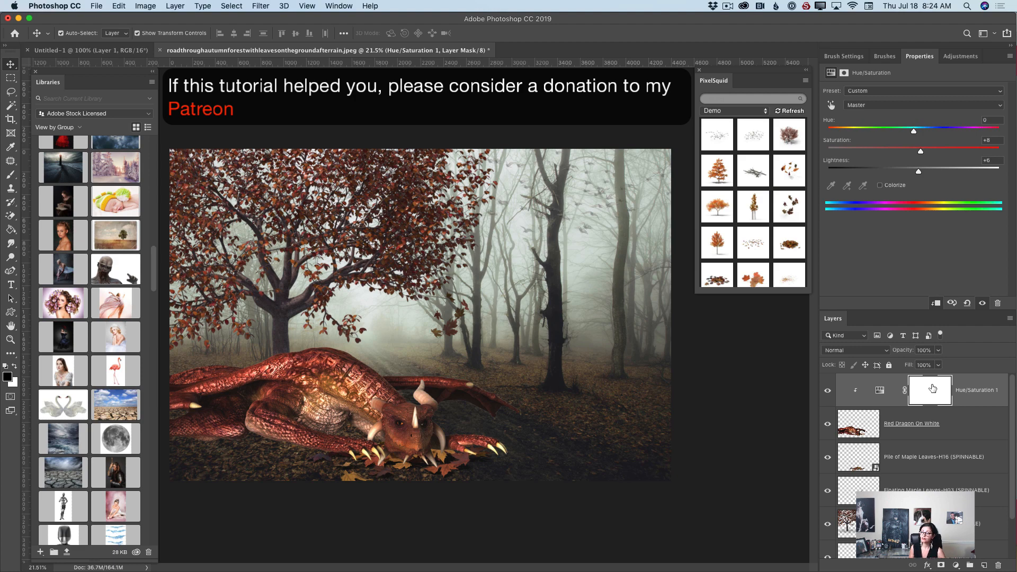
Flatten the composite into a single background and duplicate that layer
{"action": "left_click", "coordinate": [1010, 320]}
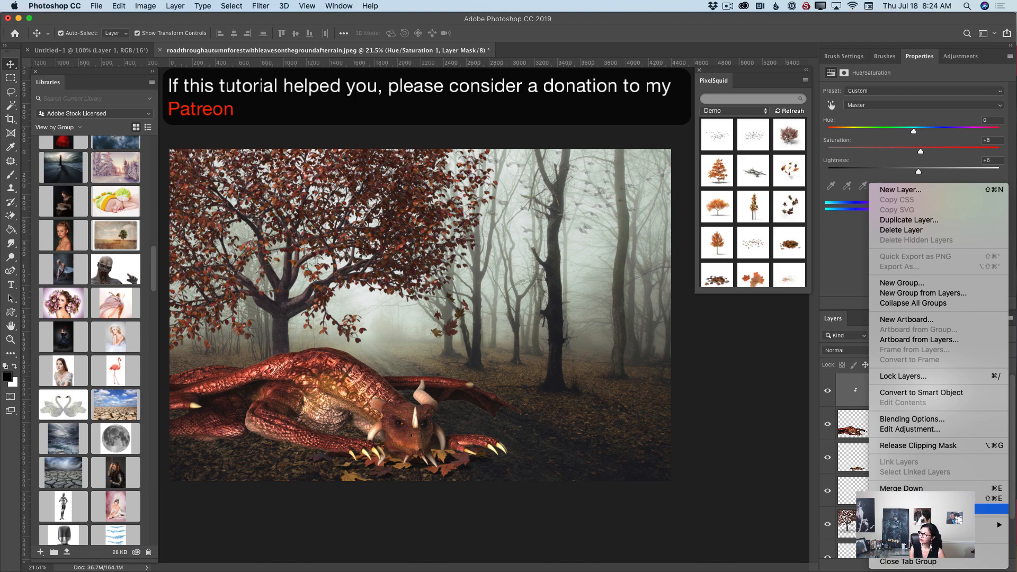
{"action": "left_click", "coordinate": [991, 508]}
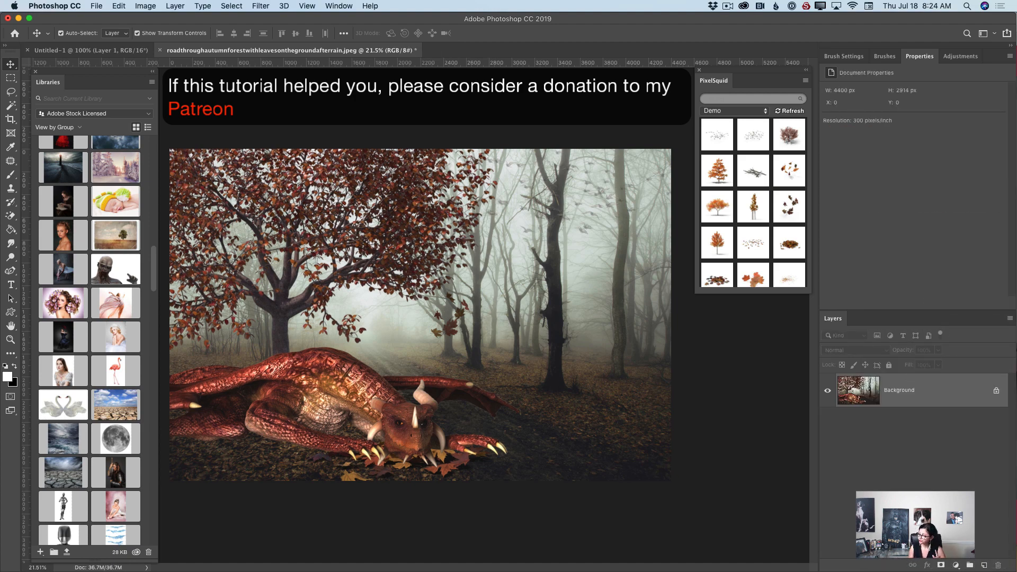
{"action": "left_click_drag", "start_coordinate": [942, 399], "coordinate": [984, 565]}
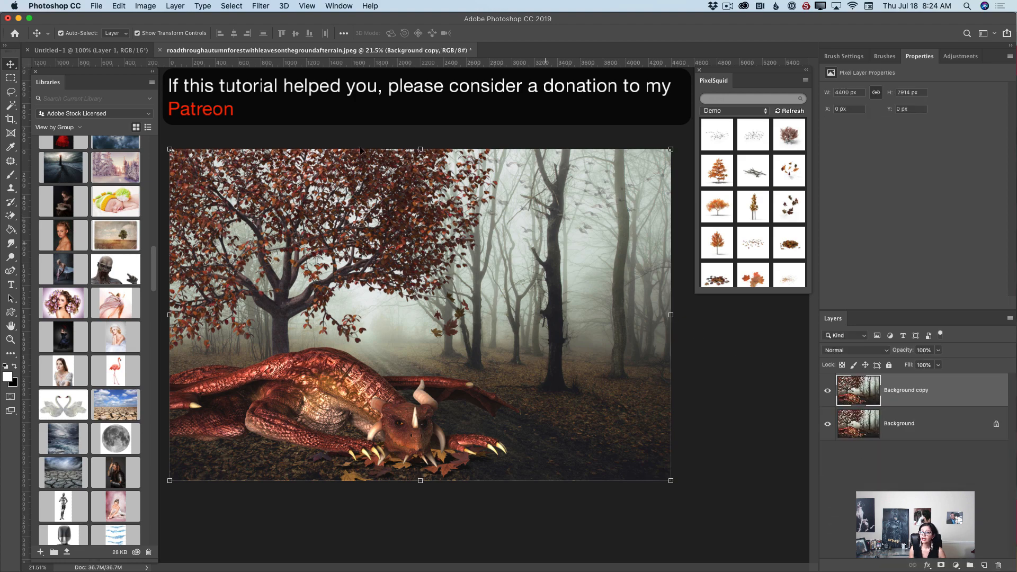
Open the duplicate layer in the Camera Raw filter and set Exposure -0.65, Contrast +14, Highlights -47 and Shadows -5
{"action": "left_click", "coordinate": [259, 7]}
{"action": "left_click", "coordinate": [272, 72]}
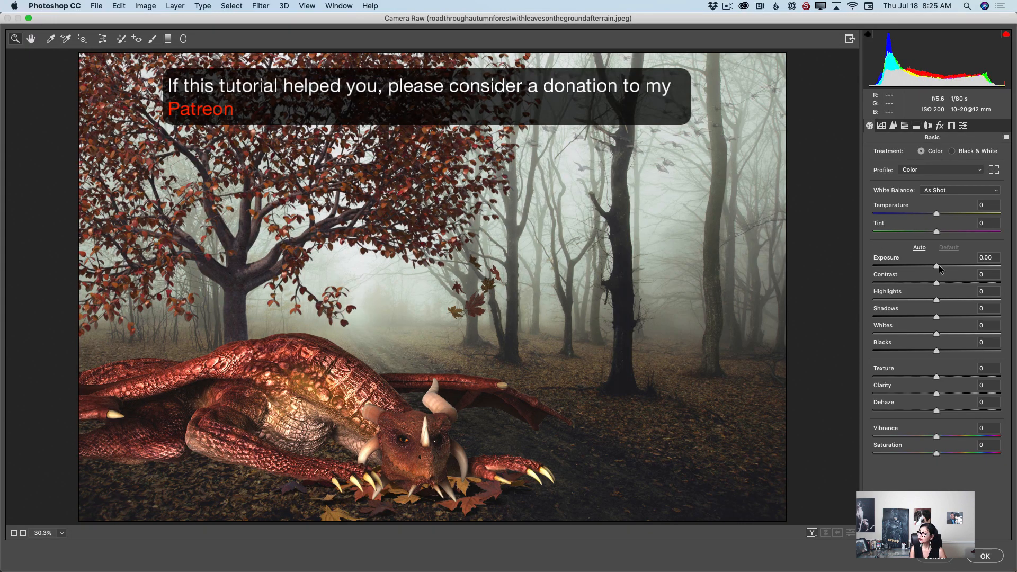
{"action": "left_click_drag", "start_coordinate": [937, 267], "coordinate": [928, 268]}
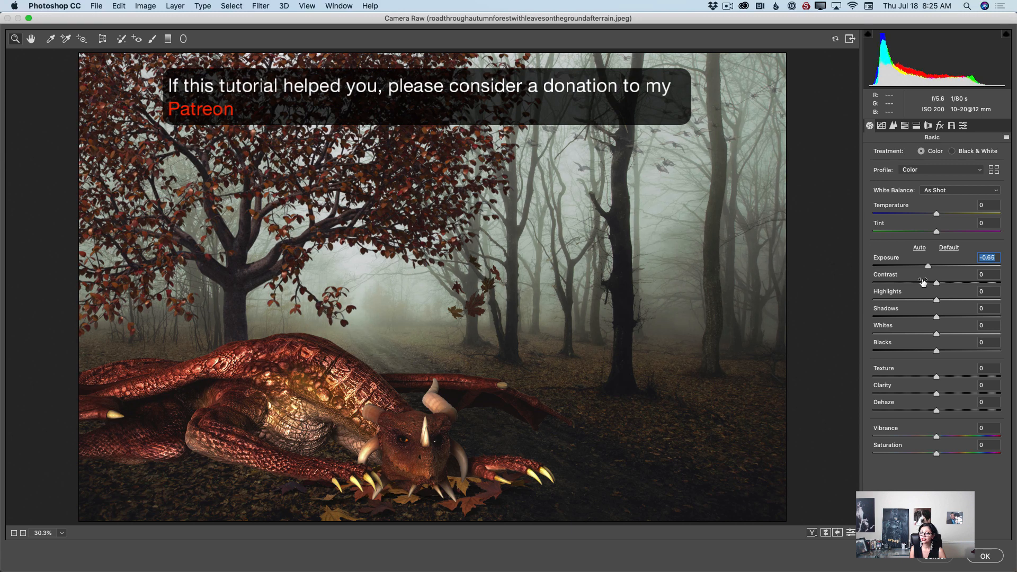
{"action": "mouse_move", "coordinate": [936, 283]}
{"action": "left_mouse_down"}
{"action": "mouse_move", "coordinate": [955, 281]}
{"action": "mouse_move", "coordinate": [943, 283]}
{"action": "left_mouse_up"}
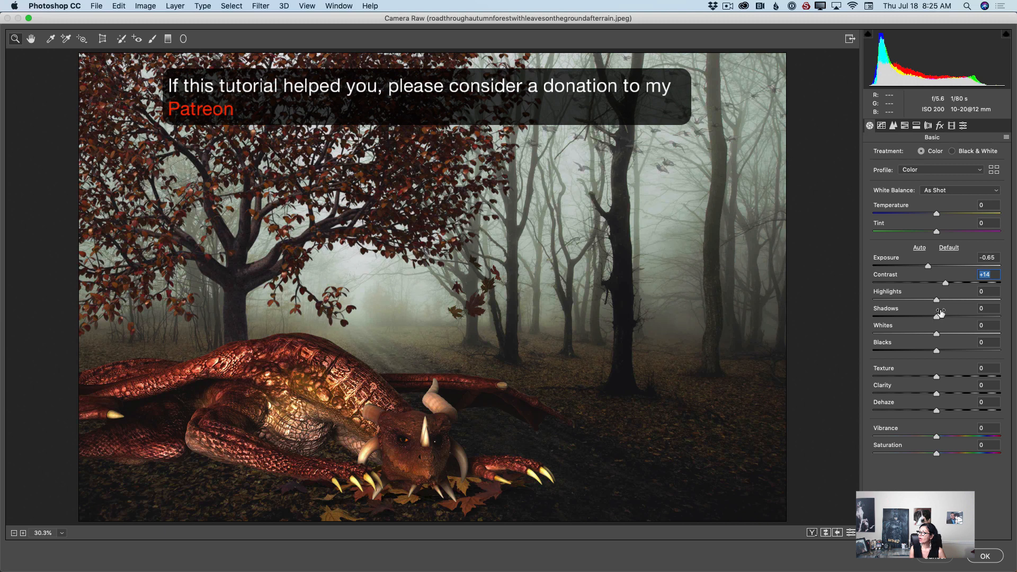
{"action": "mouse_move", "coordinate": [936, 300]}
{"action": "left_mouse_down"}
{"action": "mouse_move", "coordinate": [894, 297]}
{"action": "mouse_move", "coordinate": [933, 317]}
{"action": "left_mouse_up"}
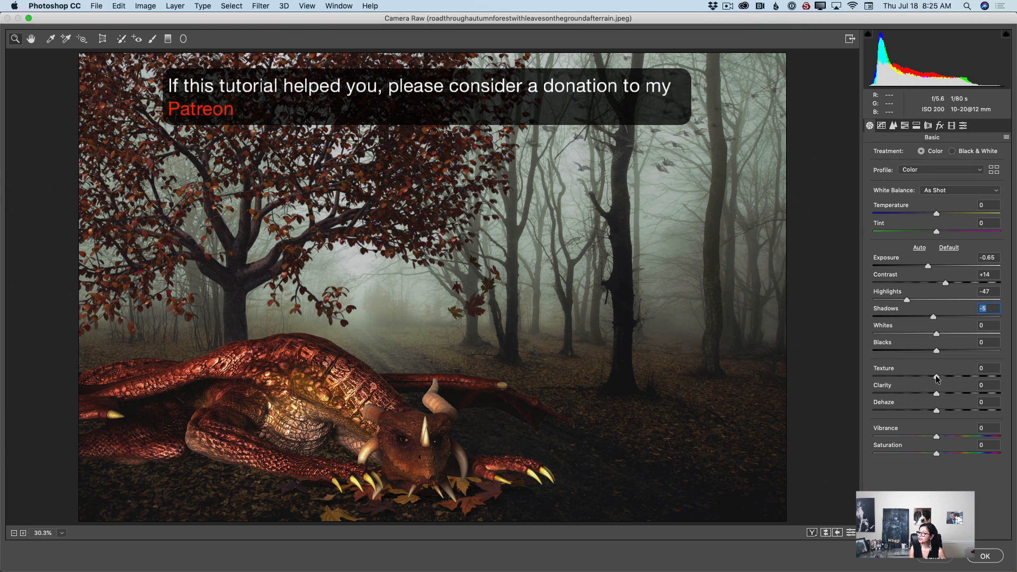
Set Texture to -12 and apply the Artistic 02 profile with its Amount at 61
{"action": "left_click_drag", "start_coordinate": [938, 376], "coordinate": [930, 376]}
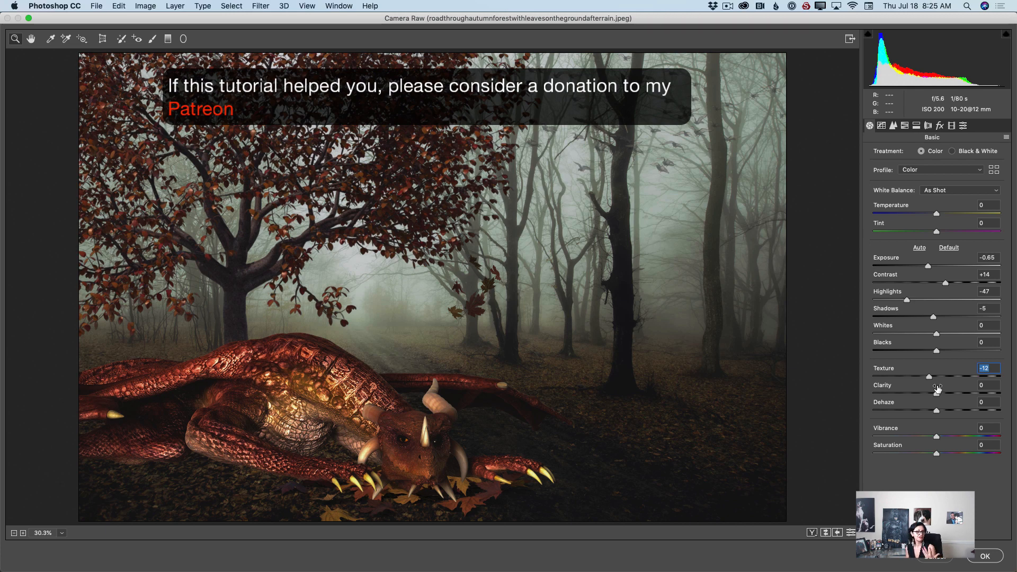
{"action": "left_click", "coordinate": [994, 170]}
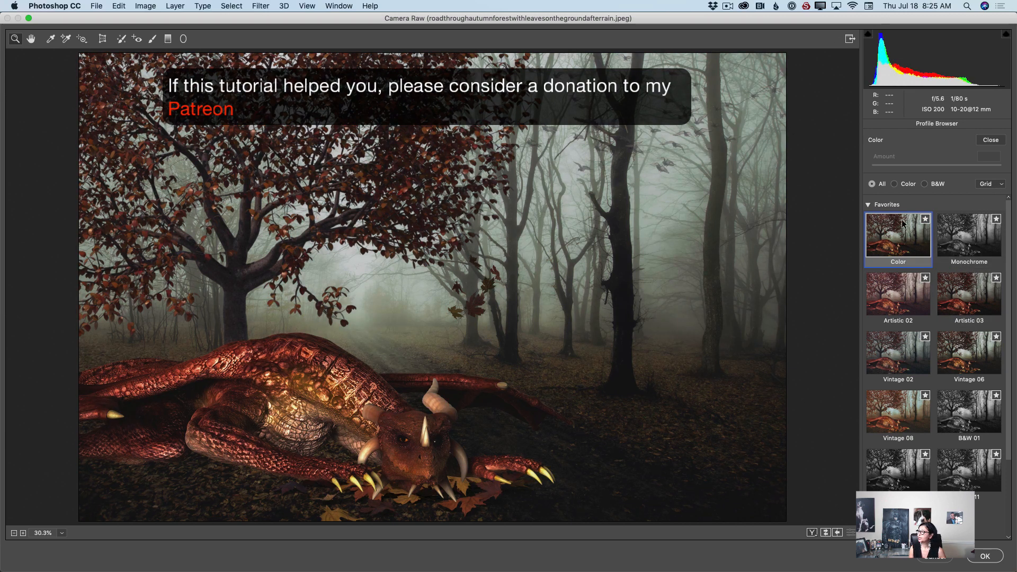
{"action": "scroll", "coordinate": [1002, 306], "scroll_direction": "down", "scroll_amount": 2}
{"action": "scroll", "coordinate": [1002, 305], "scroll_direction": "down", "scroll_amount": 1}
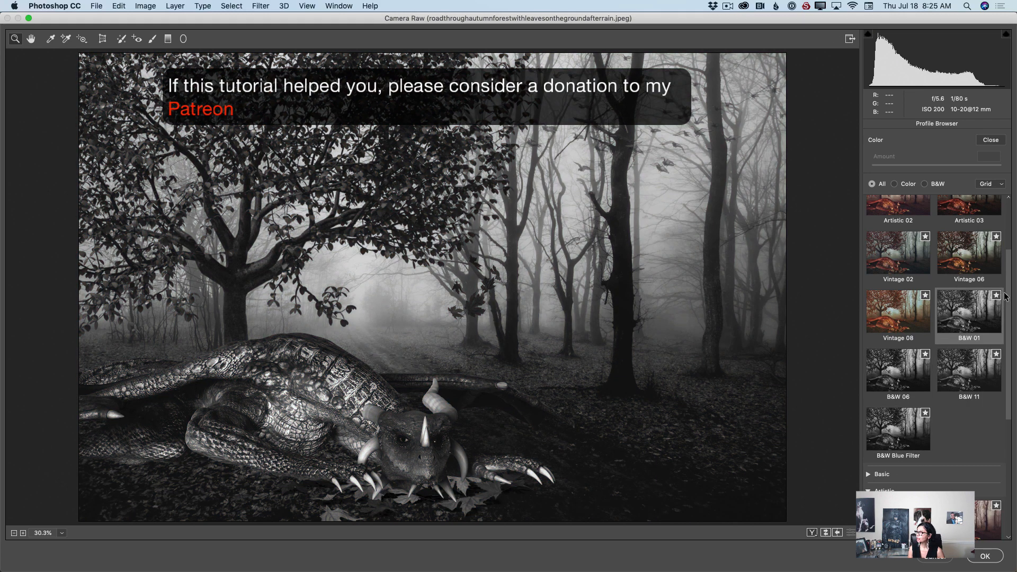
{"action": "scroll", "coordinate": [1007, 354], "scroll_direction": "down", "scroll_amount": 1}
{"action": "scroll", "coordinate": [1007, 354], "scroll_direction": "down", "scroll_amount": 4}
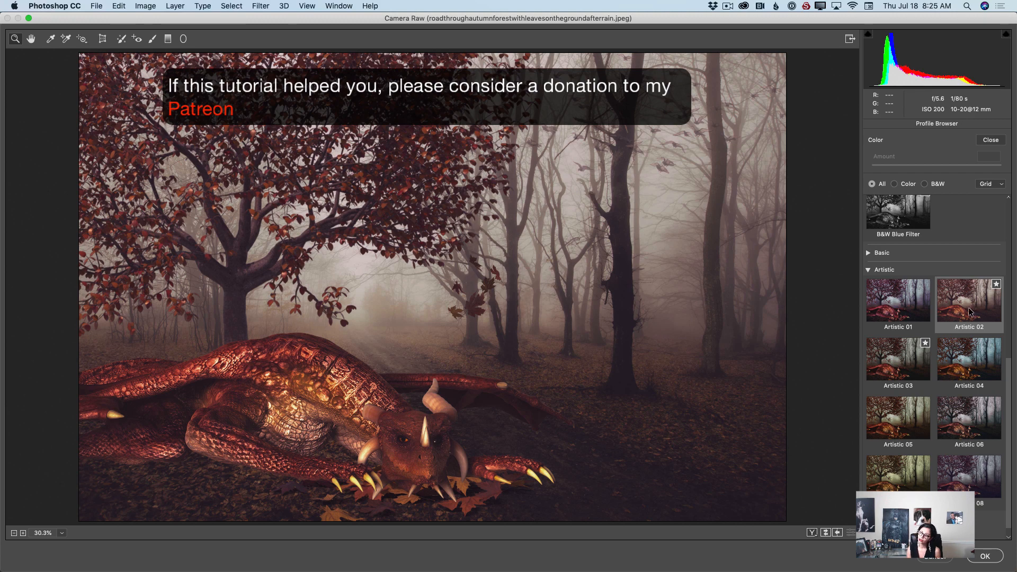
{"action": "left_click", "coordinate": [956, 310]}
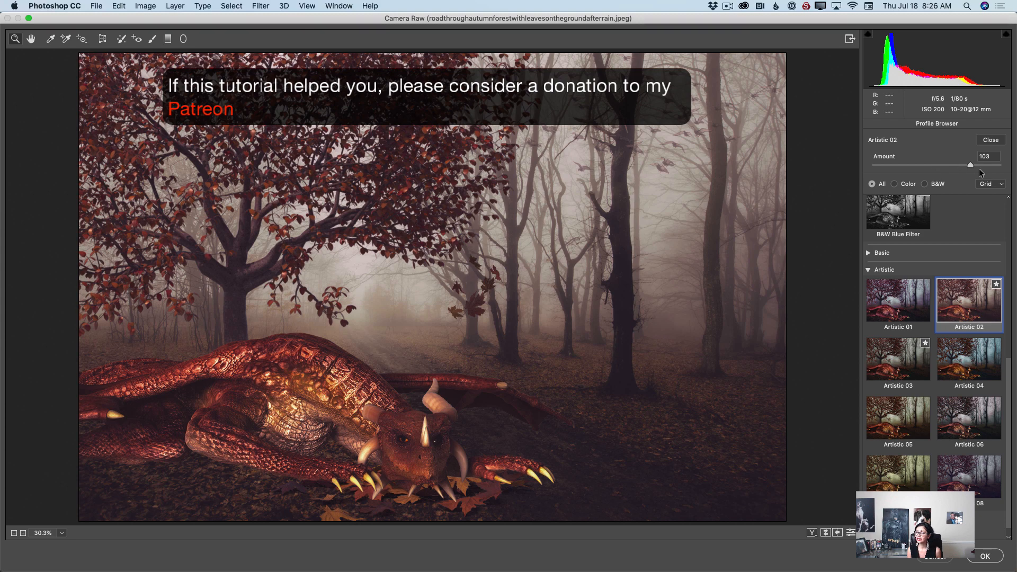
{"action": "left_click_drag", "start_coordinate": [979, 169], "coordinate": [1004, 178]}
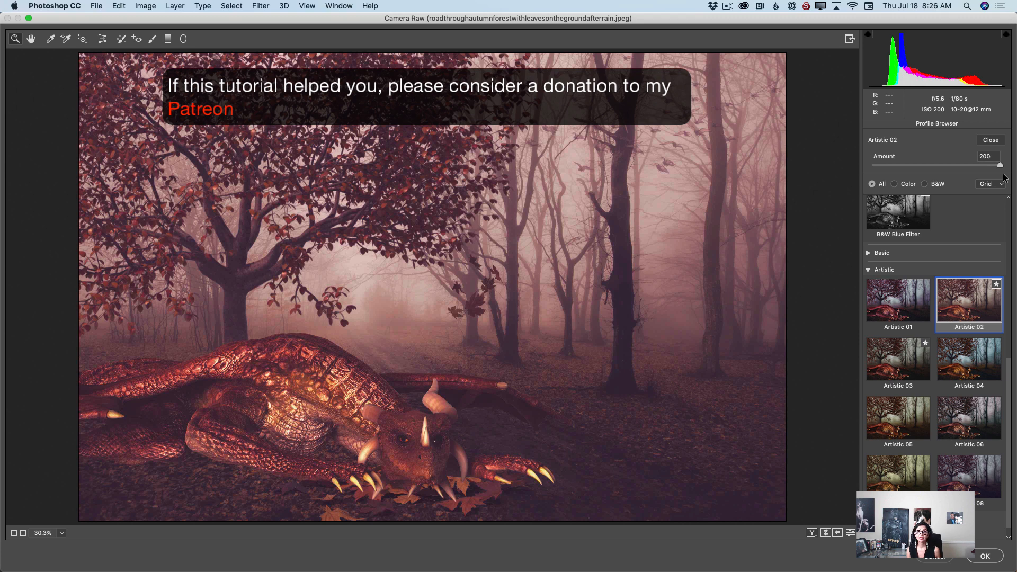
{"action": "left_click_drag", "start_coordinate": [1001, 174], "coordinate": [1000, 174]}
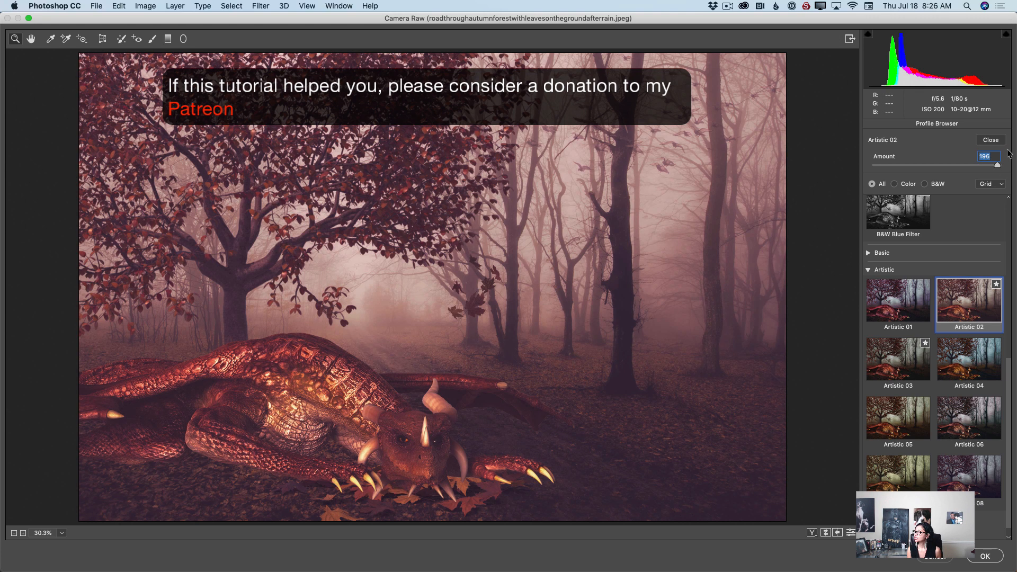
{"action": "left_click_drag", "start_coordinate": [997, 166], "coordinate": [914, 173]}
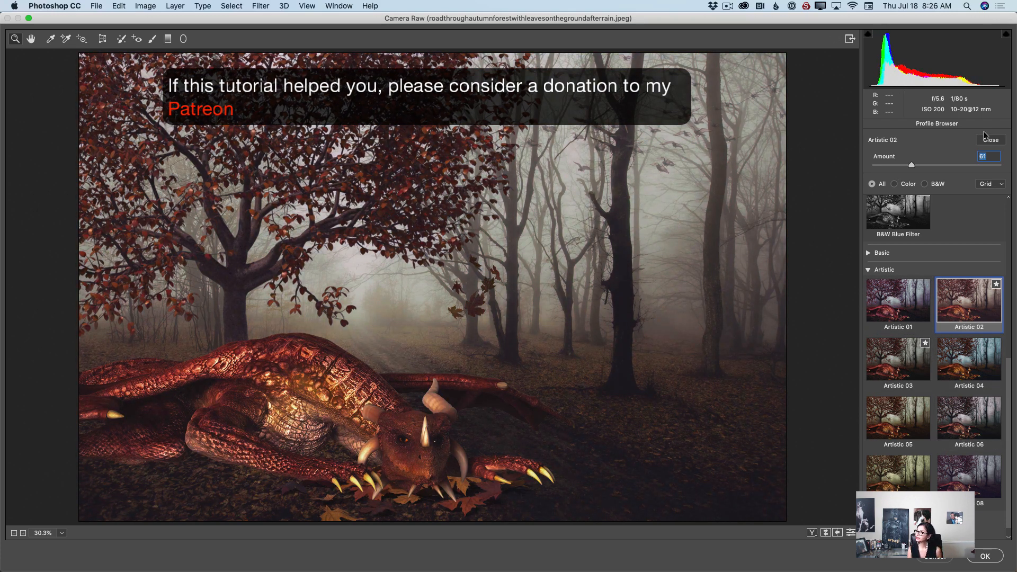
{"action": "left_click", "coordinate": [990, 140]}
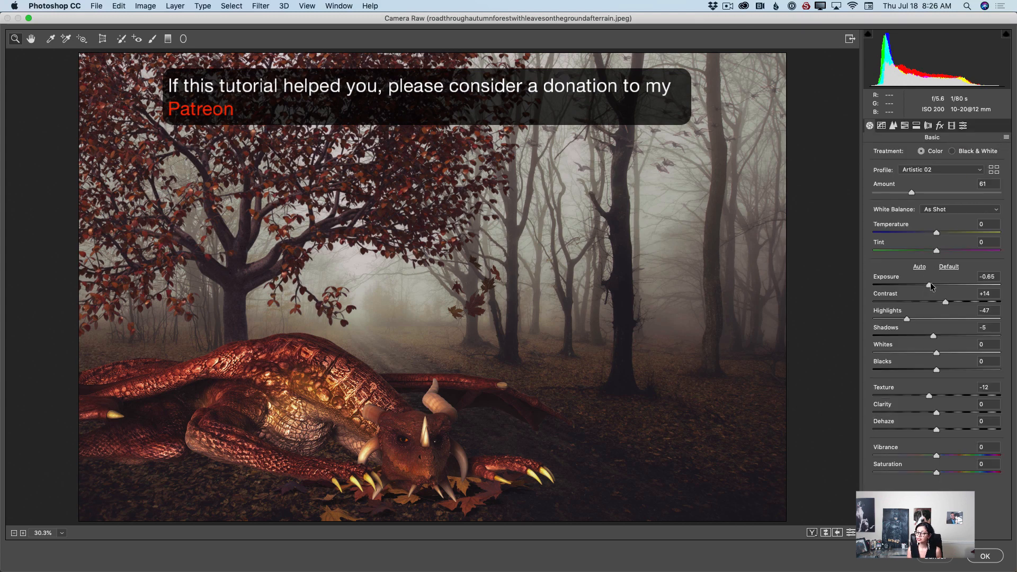
Set Exposure to -0.35 and apply the Camera Raw filter, comparing the graded layer with the original below it
{"action": "left_click_drag", "start_coordinate": [929, 284], "coordinate": [934, 285]}
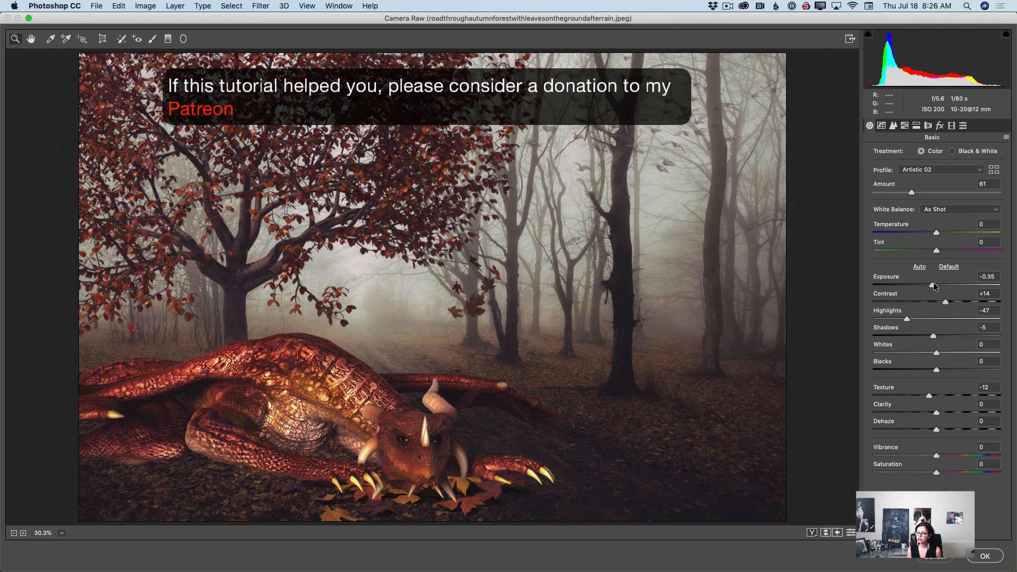
{"action": "left_click", "coordinate": [980, 555]}
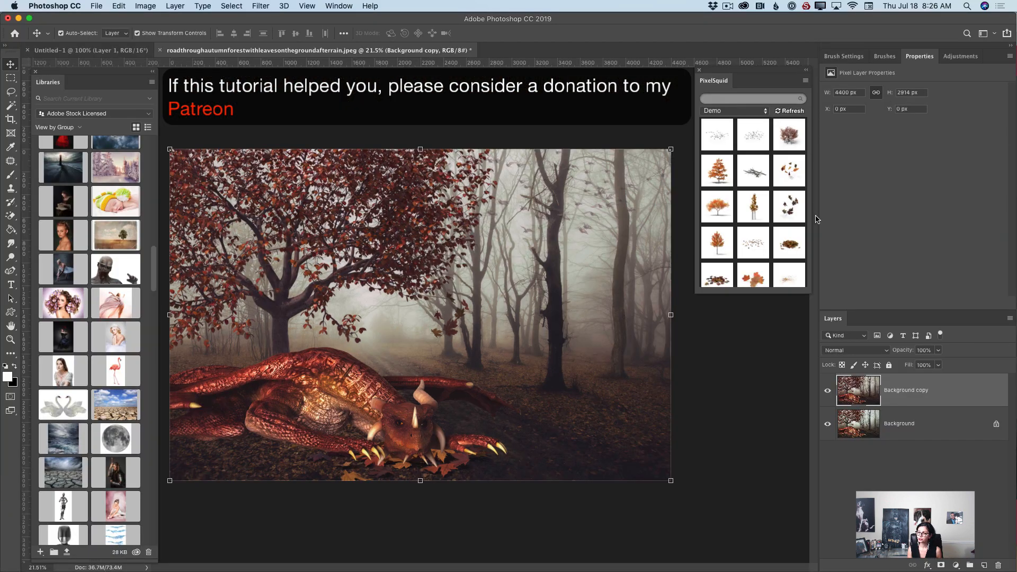
{"action": "left_click", "coordinate": [827, 392]}
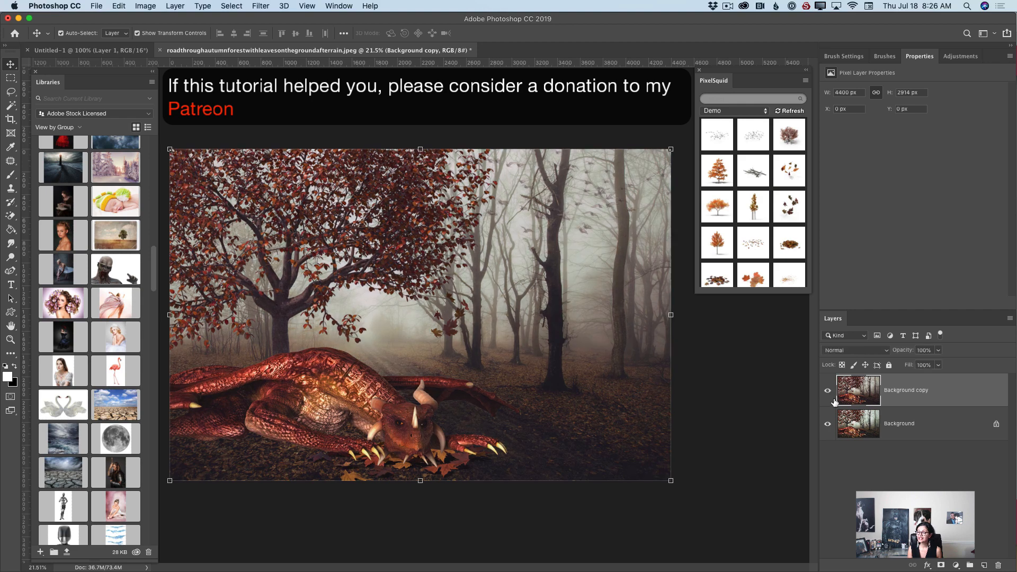
{"action": "left_click", "coordinate": [826, 392]}
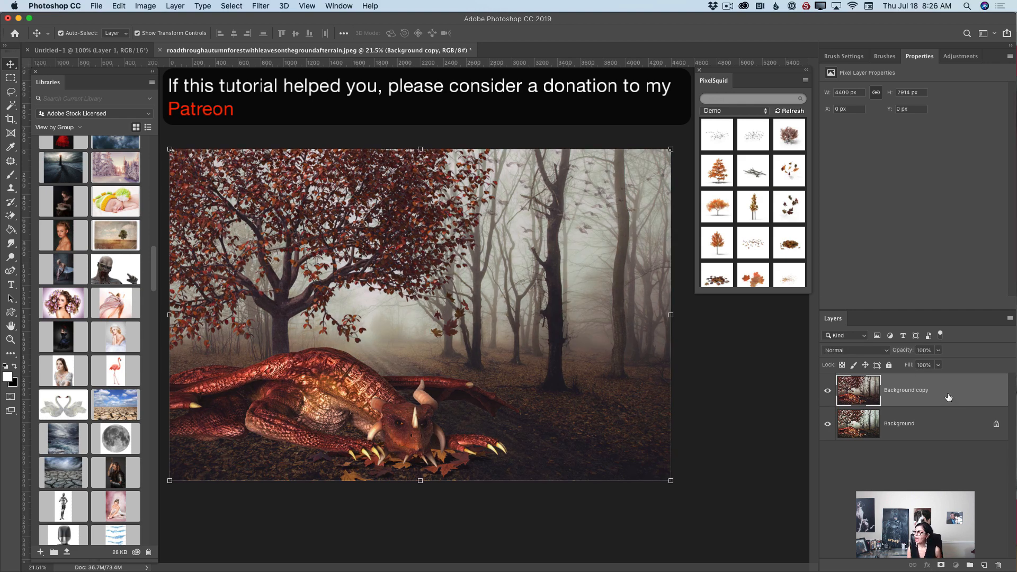
Duplicate the graded layer and lighten the dragon's body using the Dodge tool with a 125 px brush, Midtones range and 17% exposure
{"action": "key", "text": "super+j"}
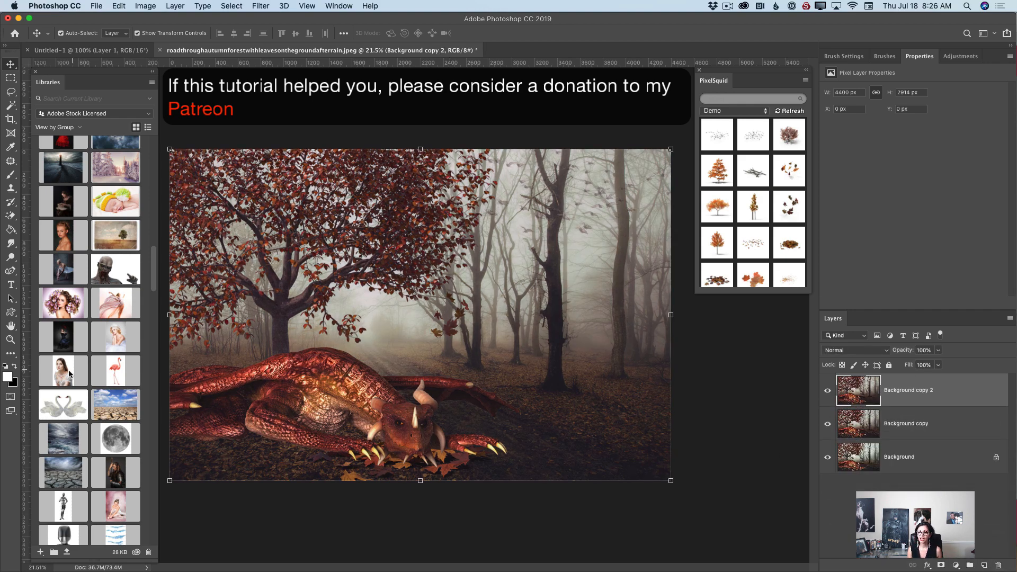
{"action": "key", "text": "z"}
{"action": "mouse_move", "coordinate": [274, 391]}
{"action": "left_mouse_down"}
{"action": "mouse_move", "coordinate": [310, 402]}
{"action": "mouse_move", "coordinate": [290, 395]}
{"action": "left_mouse_up"}
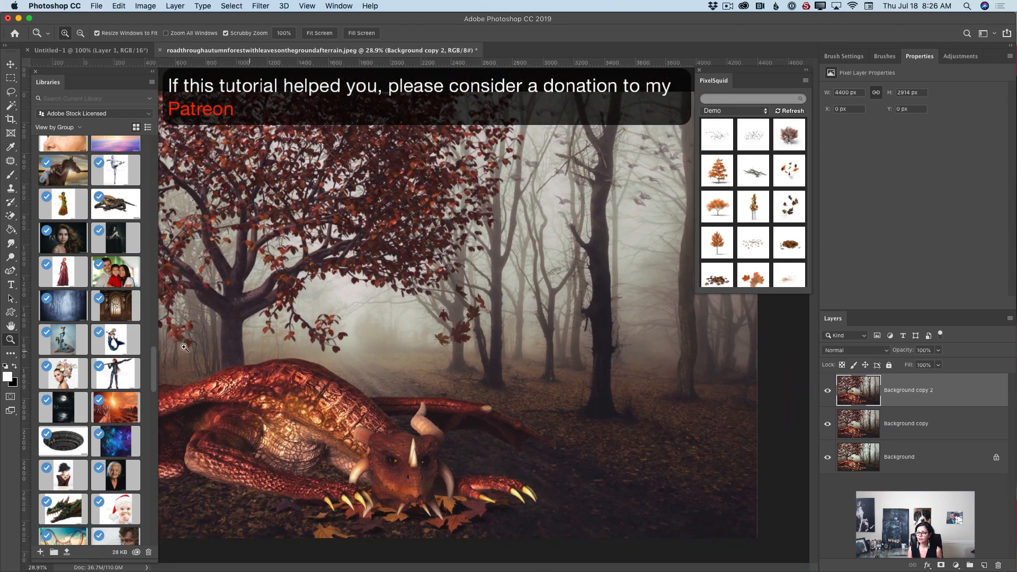
{"action": "key", "text": "h"}
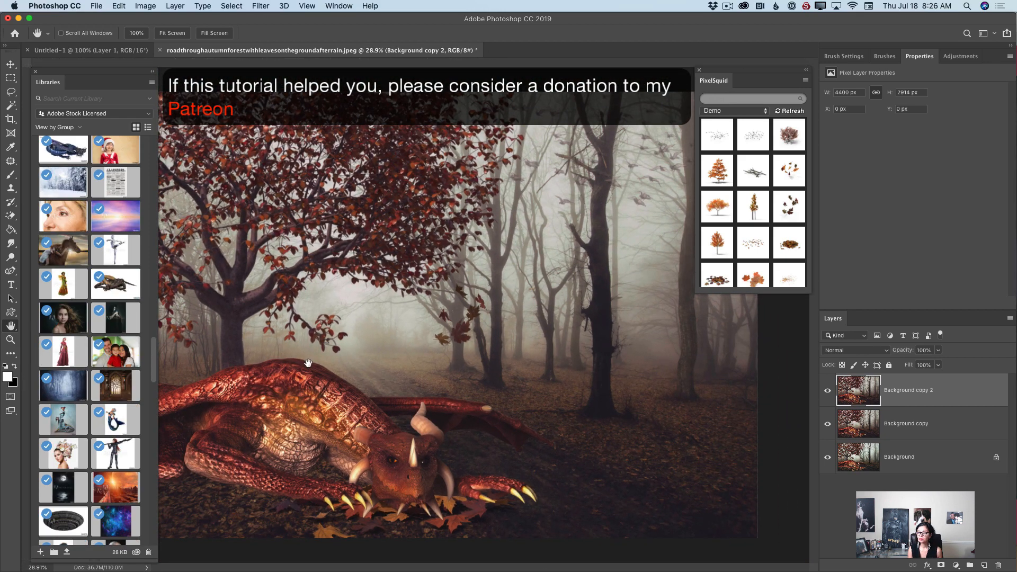
{"action": "key", "text": "super+r"}
{"action": "left_click", "coordinate": [11, 258]}
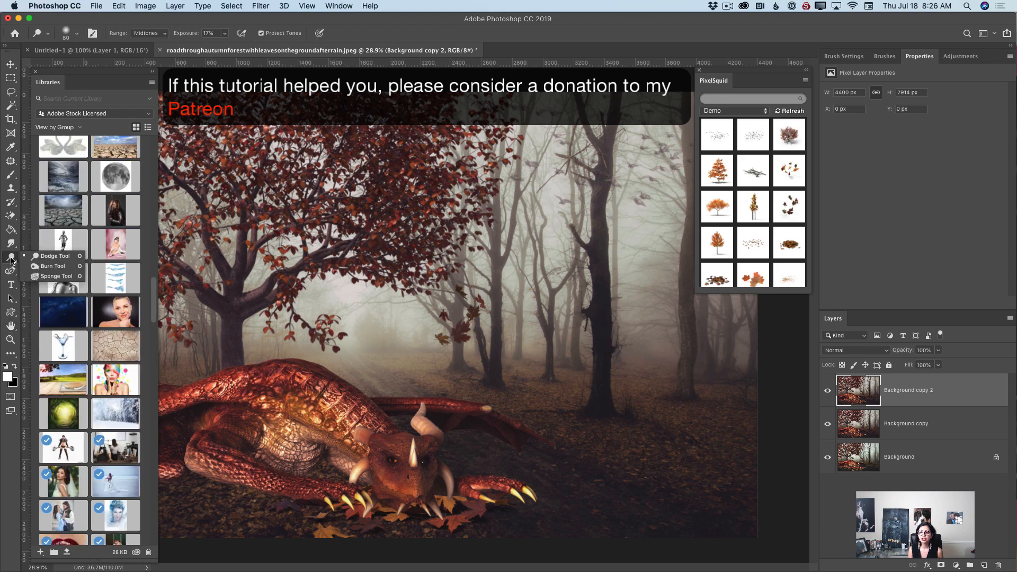
{"action": "left_click", "coordinate": [50, 257]}
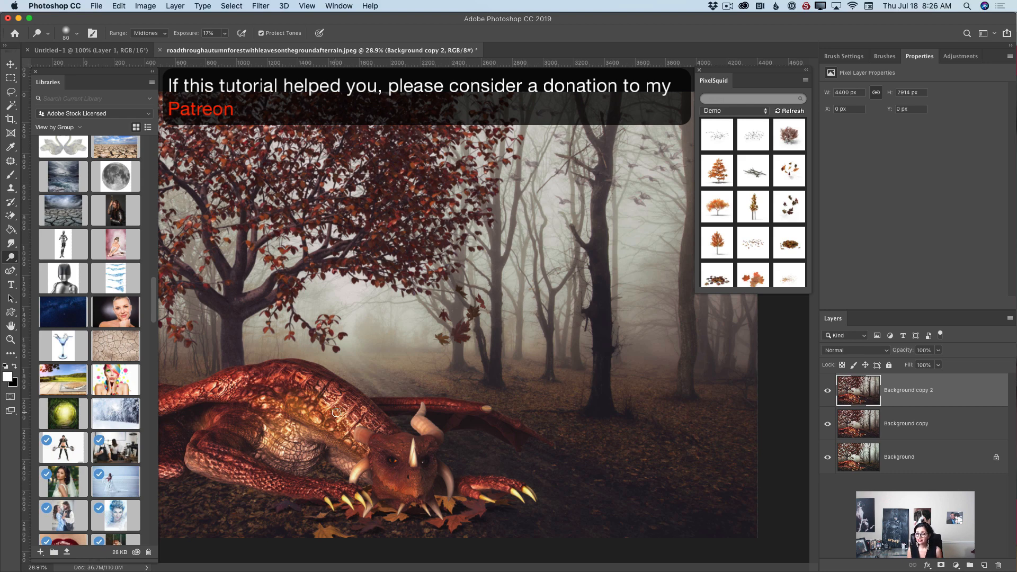
{"action": "key", "text": "bracketright"}
{"action": "key", "text": "bracketright"}
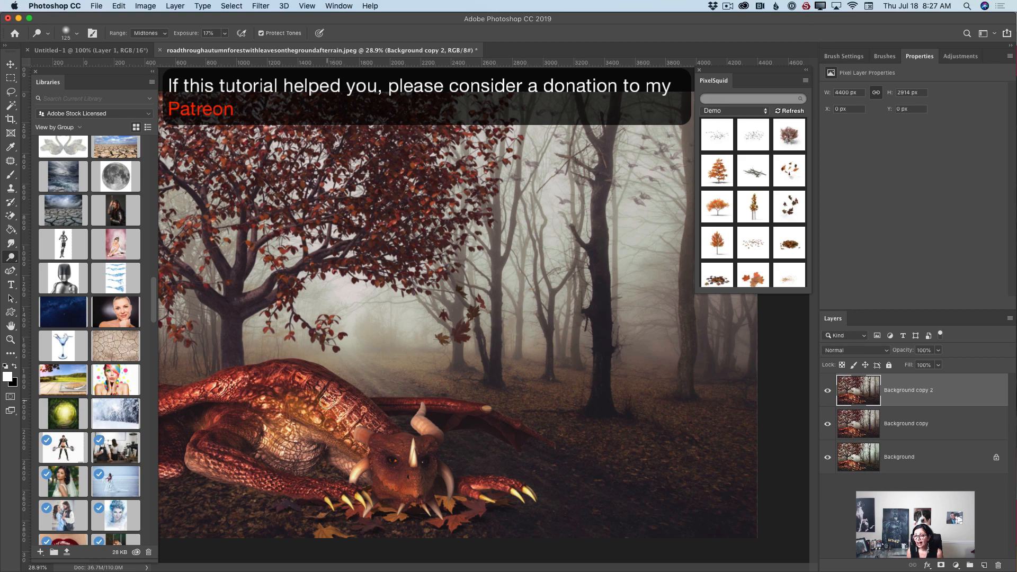
{"action": "mouse_move", "coordinate": [296, 453]}
{"action": "left_mouse_down"}
{"action": "mouse_move", "coordinate": [288, 434]}
{"action": "mouse_move", "coordinate": [294, 454]}
{"action": "left_mouse_up"}
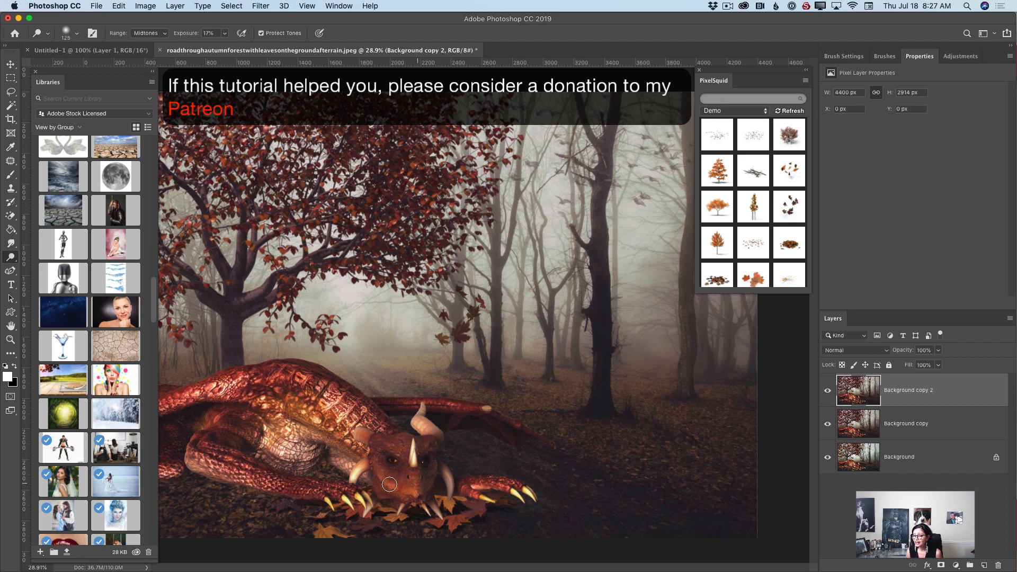
Dodge the dragon's smaller details with a 45 px brush and compare the image with and without the dodged layer
{"action": "key", "text": "bracketleft"}
{"action": "key", "text": "bracketleft"}
{"action": "key", "text": "bracketleft"}
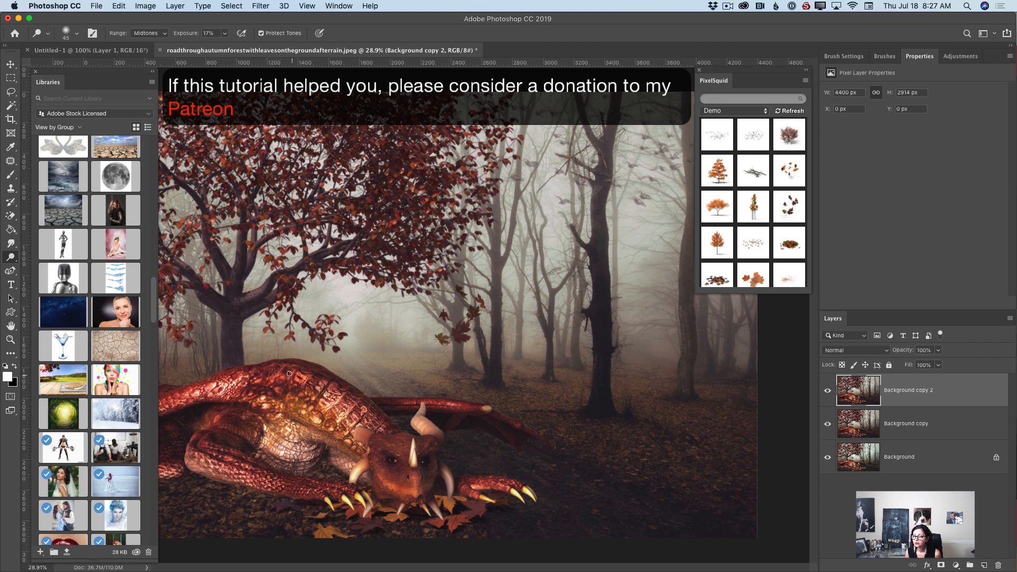
{"action": "left_click", "coordinate": [827, 391]}
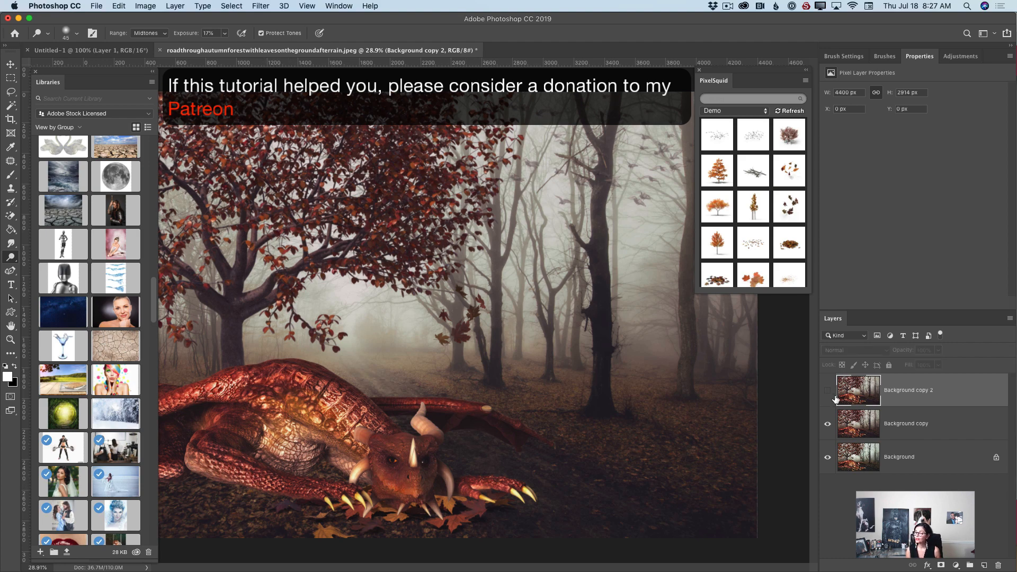
{"action": "left_click", "coordinate": [827, 391]}
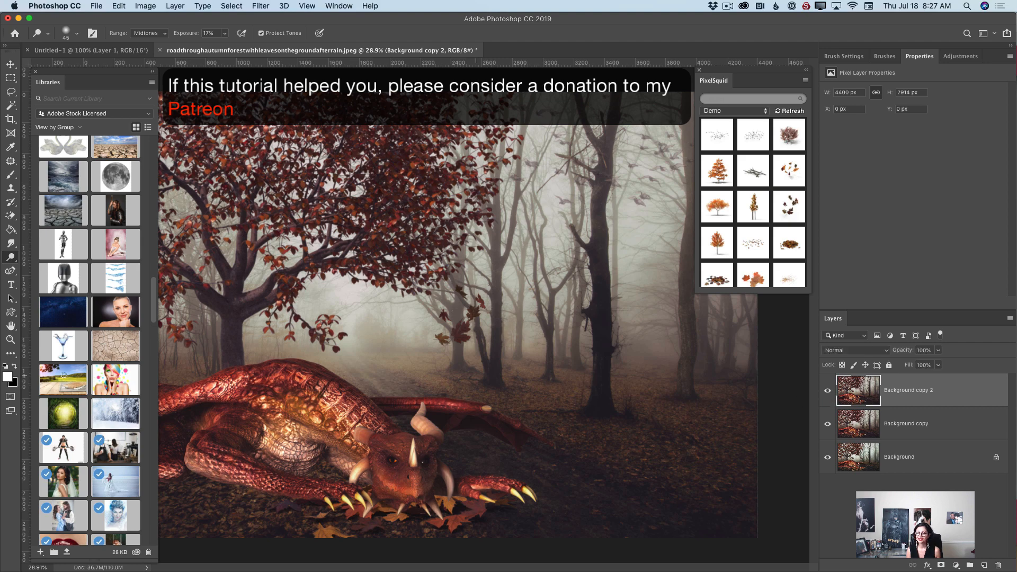
{"action": "left_click", "coordinate": [10, 340]}
{"action": "left_click_drag", "start_coordinate": [542, 397], "coordinate": [572, 463]}
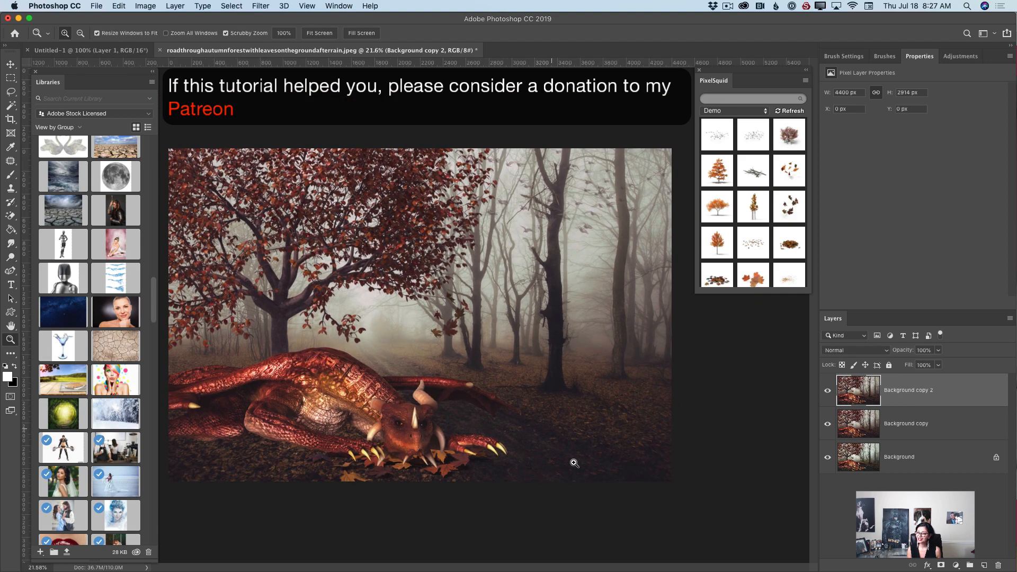